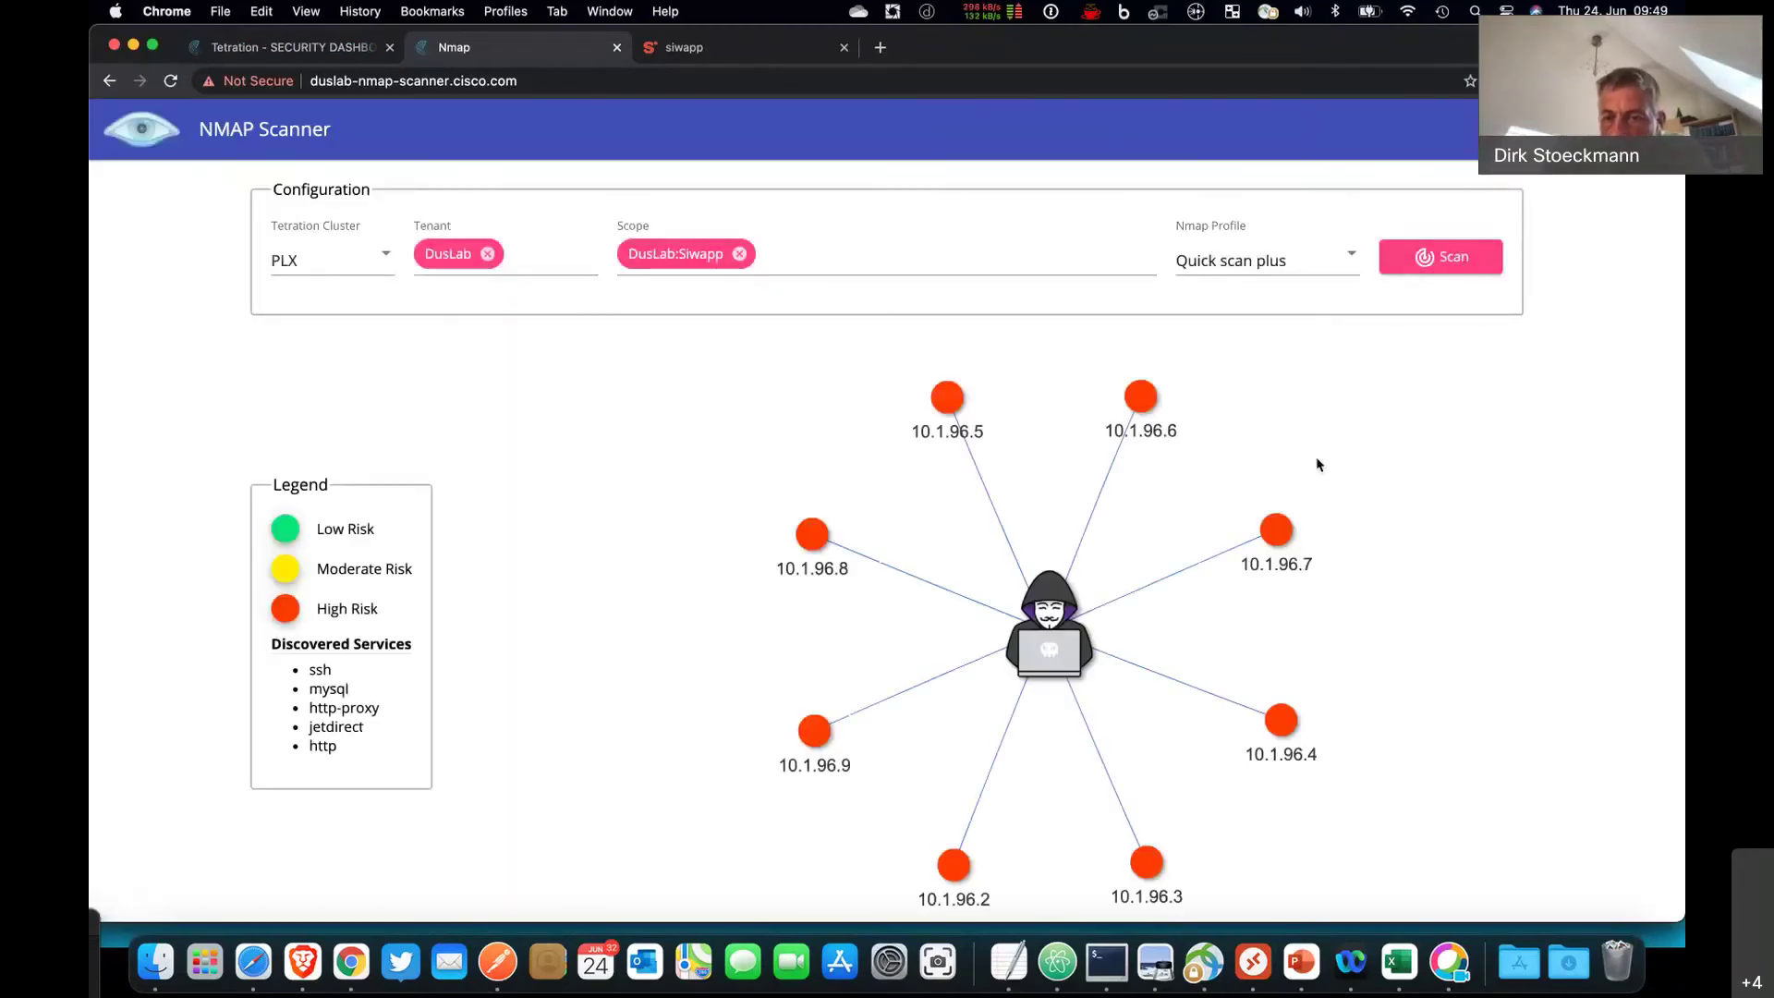
- Sign in to Siwapp with its demo credentials, view Recurring Invoices, then return to Tetration
mouse_move(1283, 539)
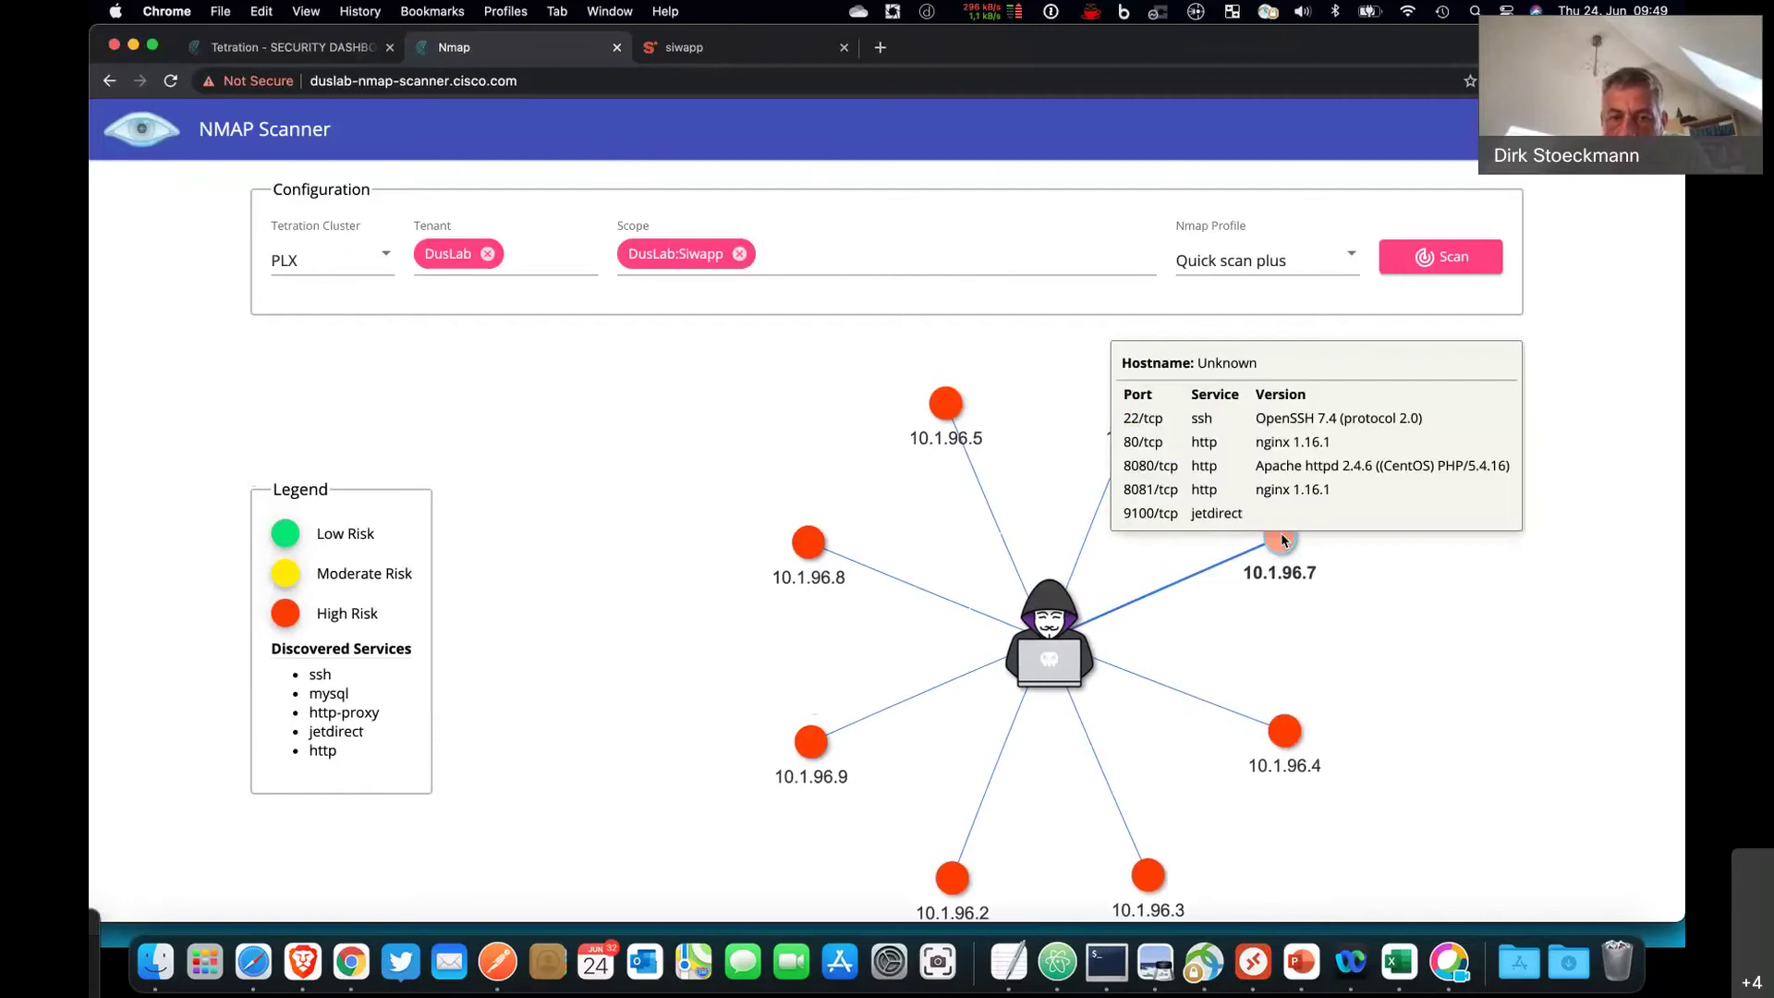
mouse_move(817, 752)
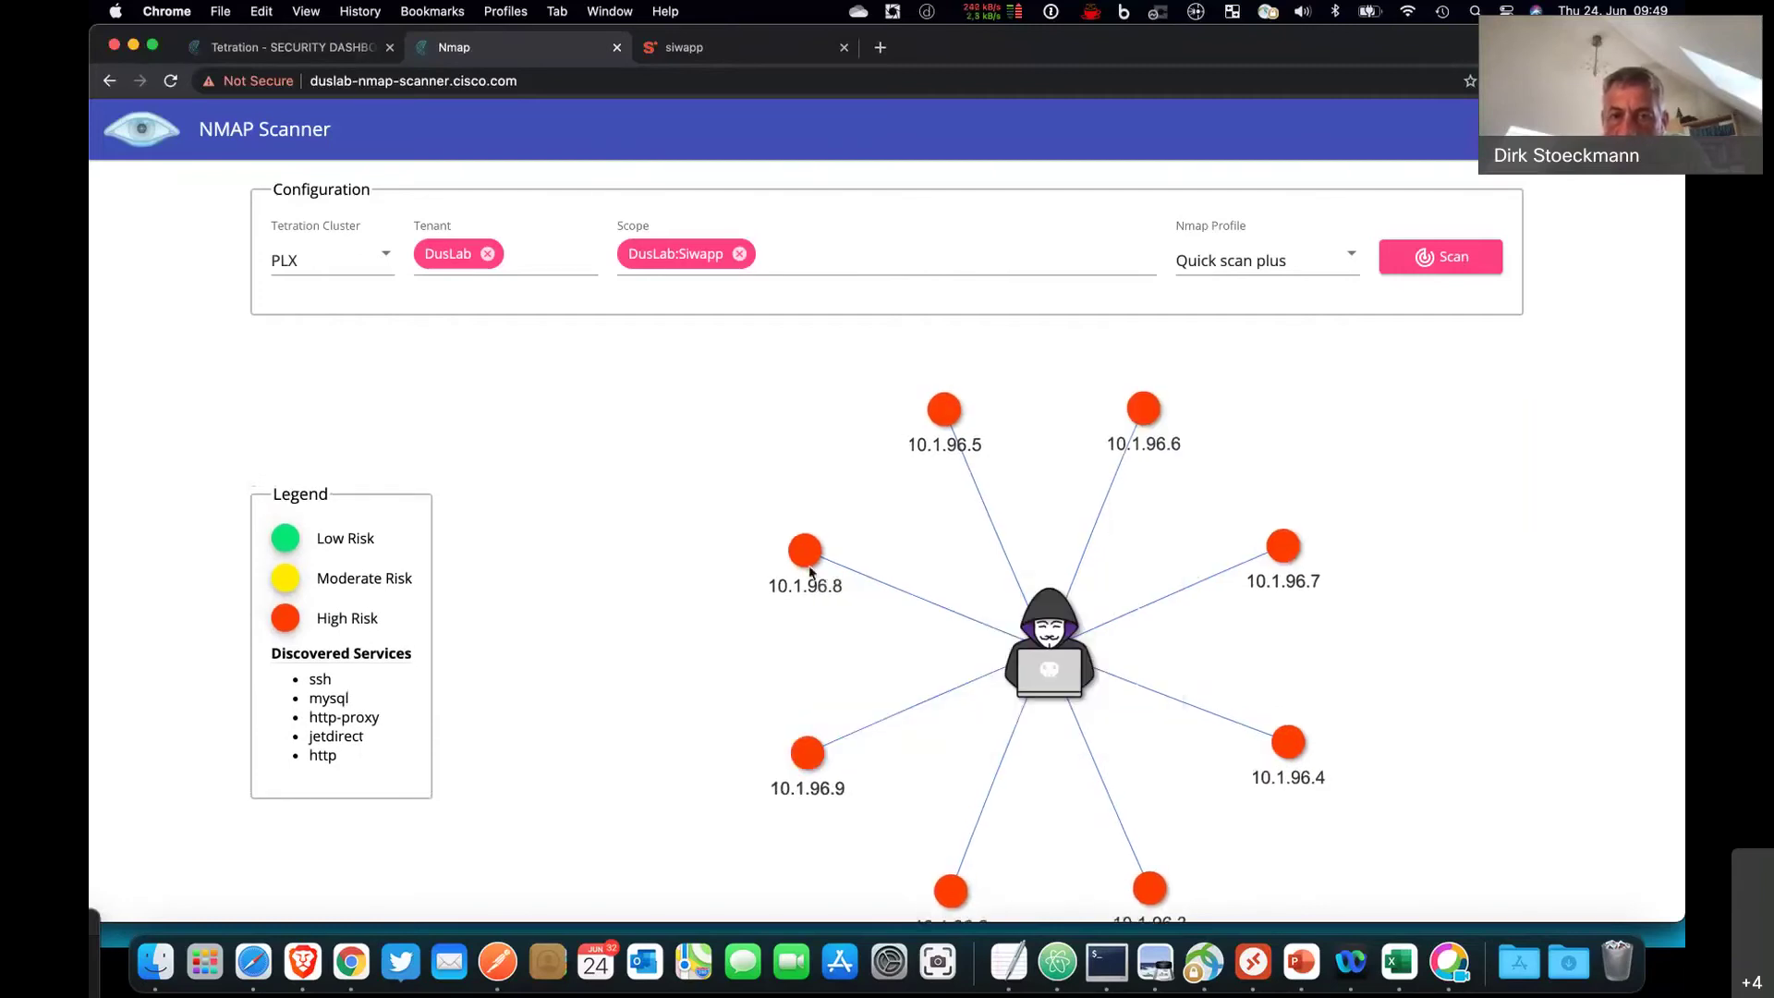
mouse_move(809, 559)
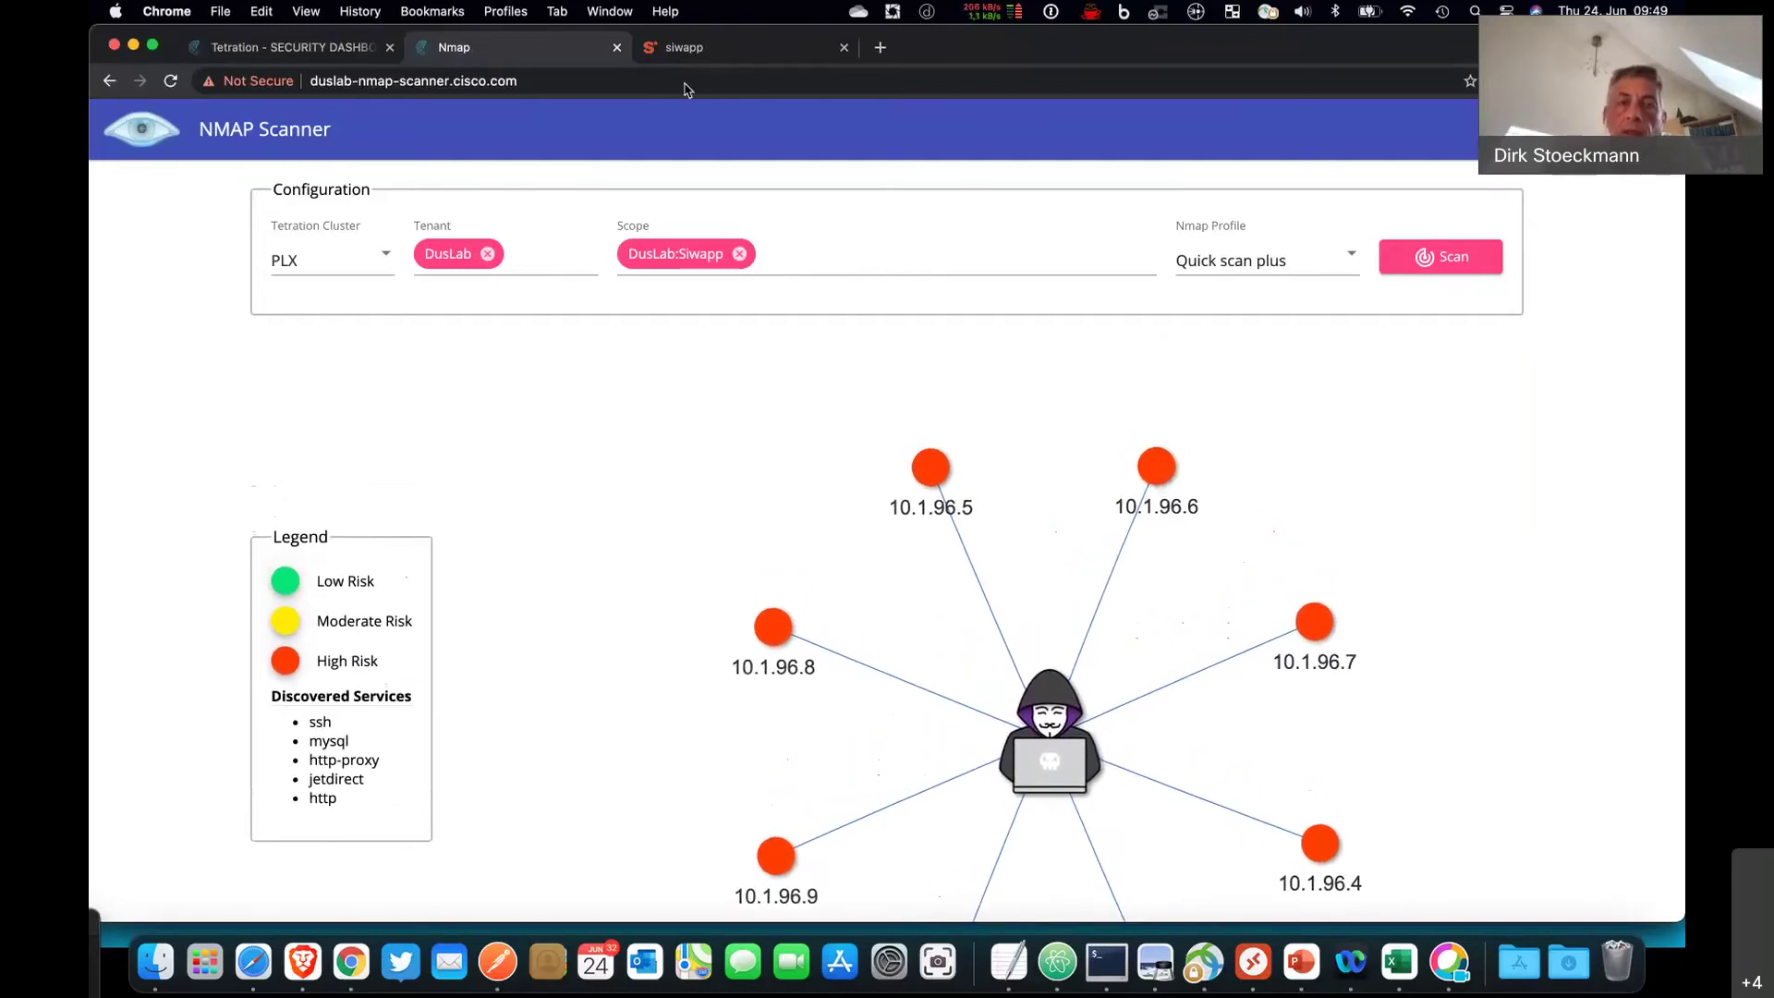
click(701, 48)
click(814, 505)
text(siwapp)
key(Tab)
text(siwapp)
key(Return)
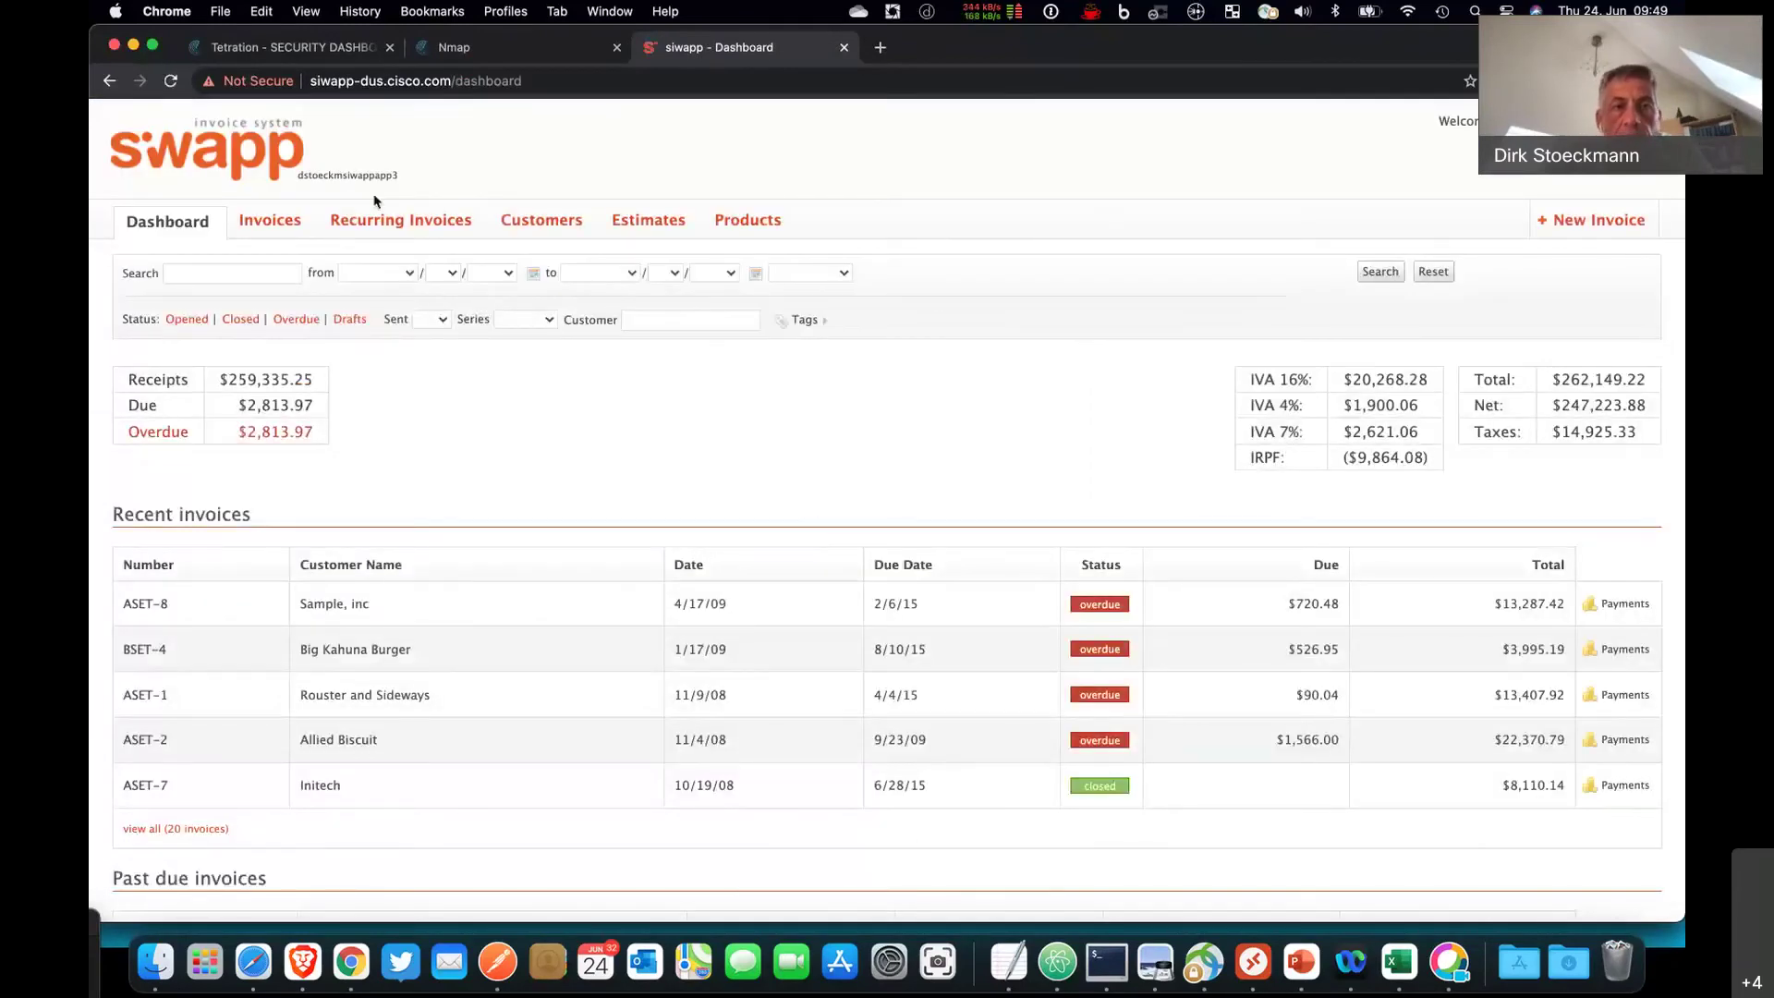
click(387, 226)
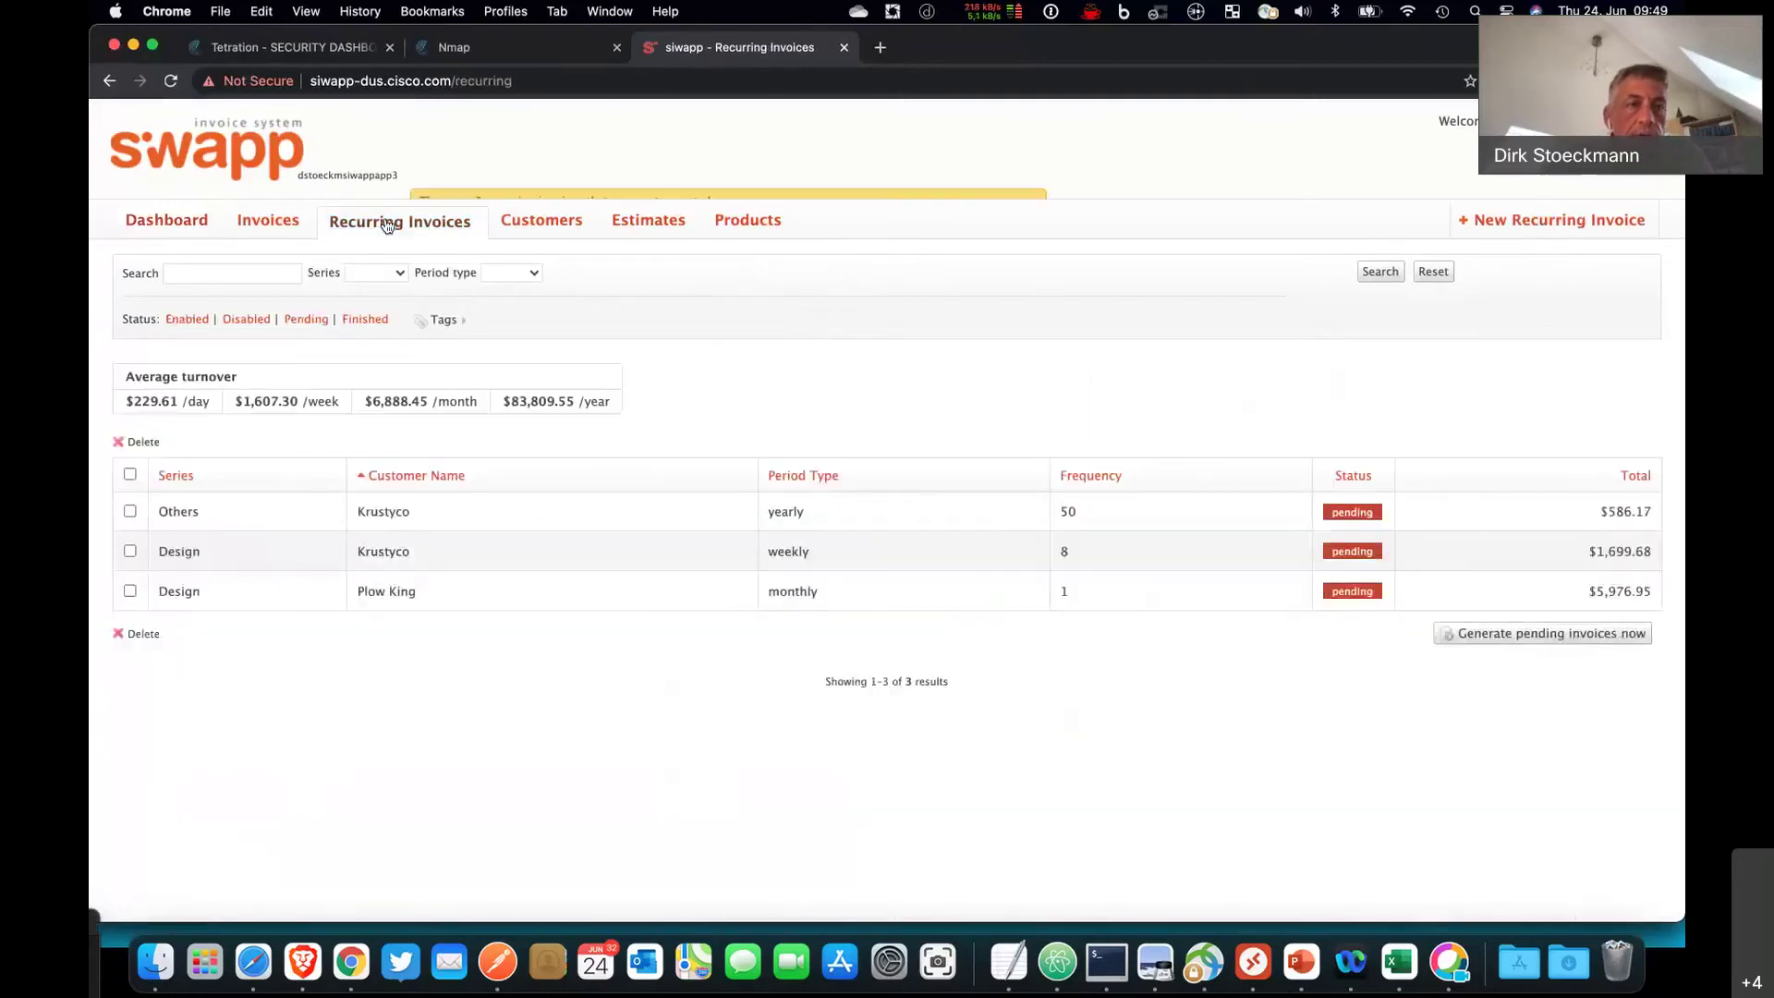
click(297, 51)
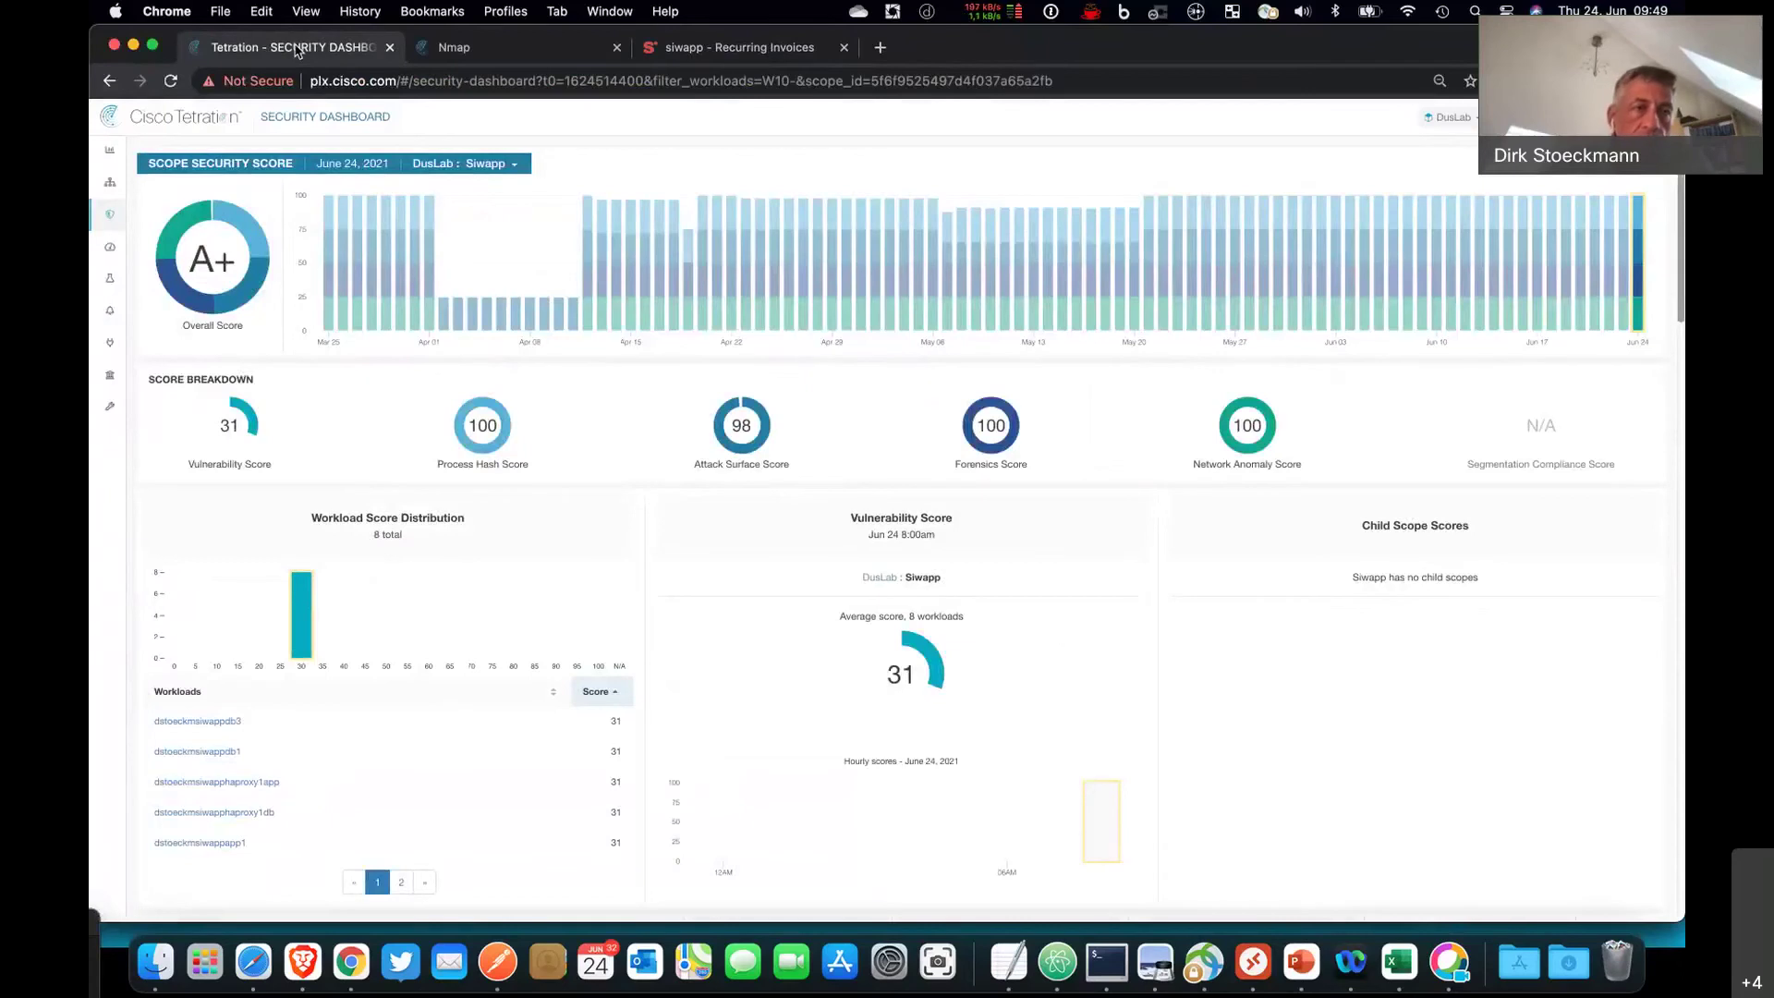
- Open the Siwapp workspace, review the haproxyDB cluster's workloads, IPs and neighbors, then graph the policies
click(115, 188)
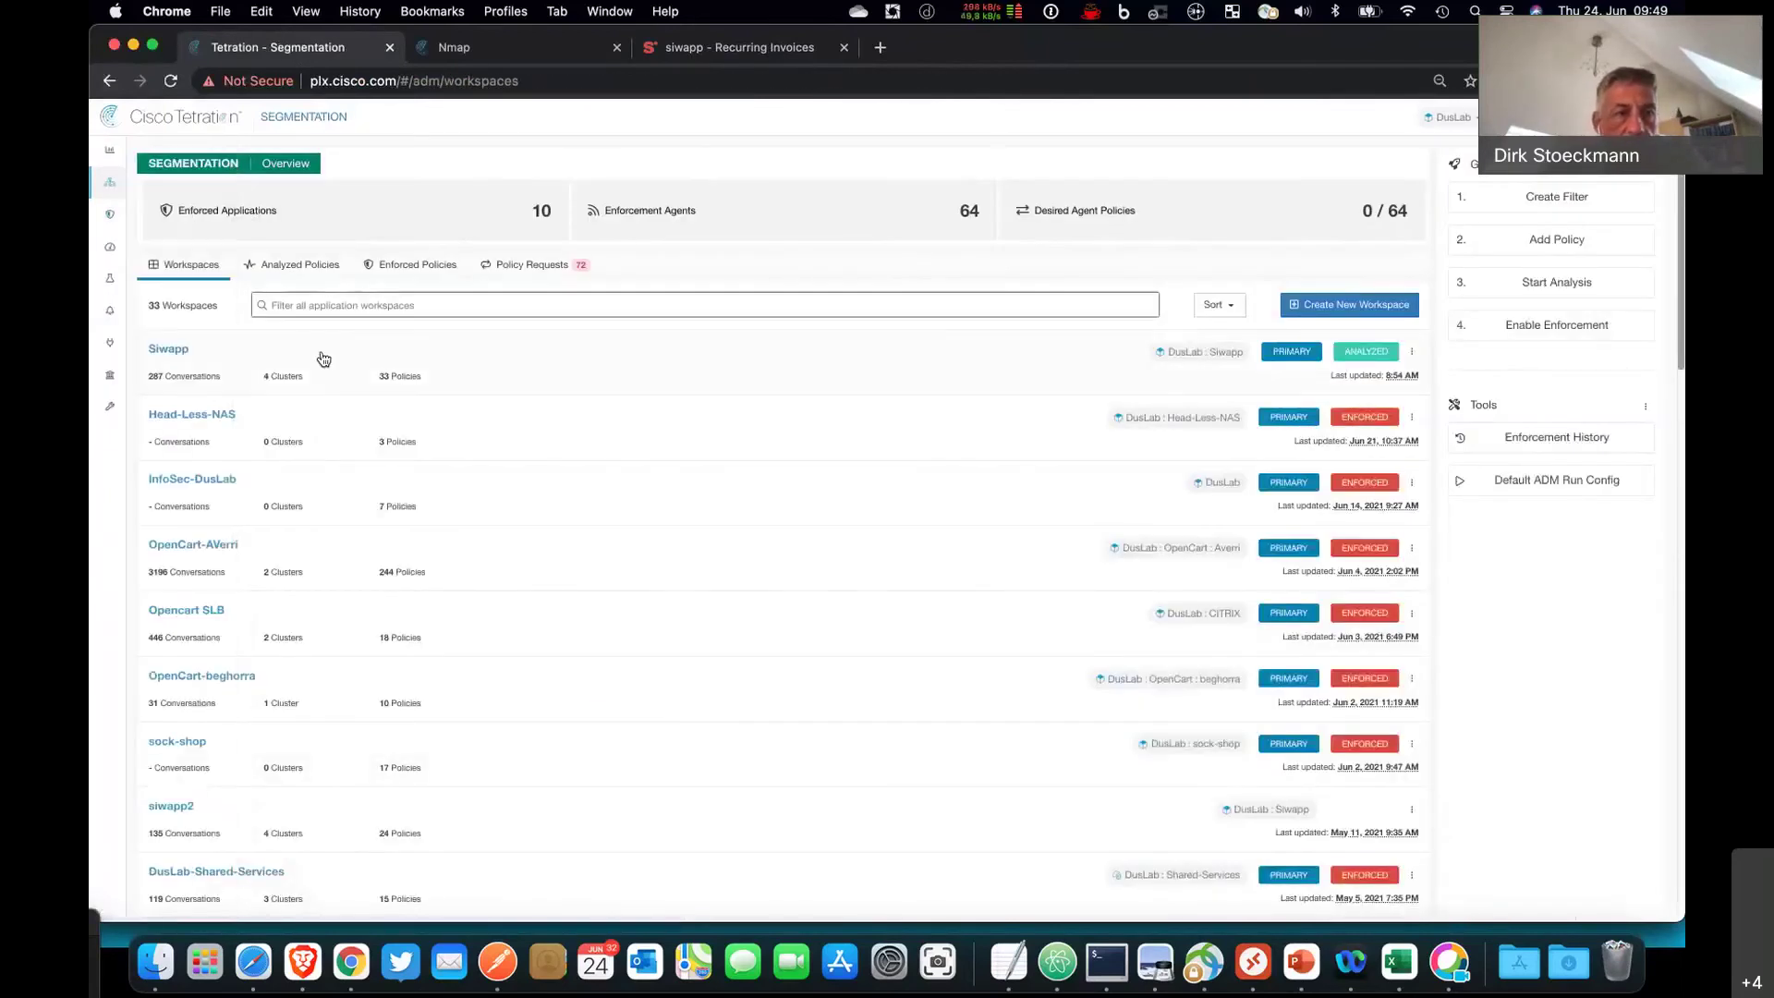
click(323, 359)
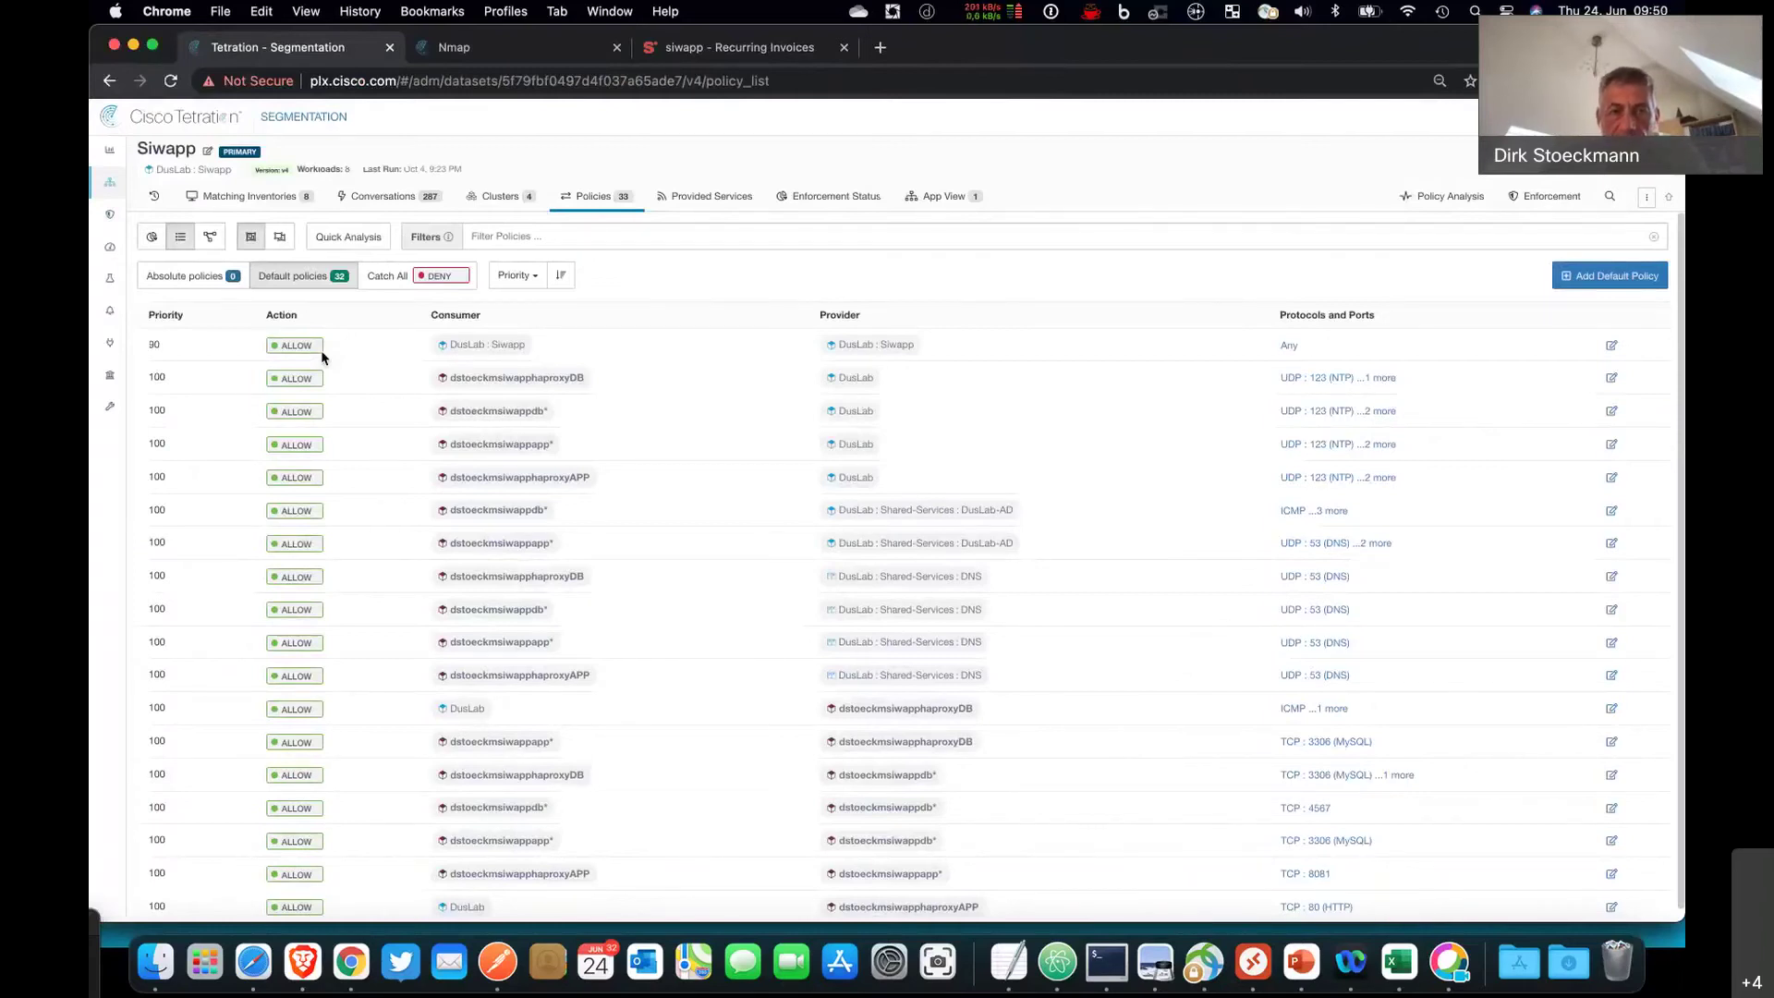
click(511, 380)
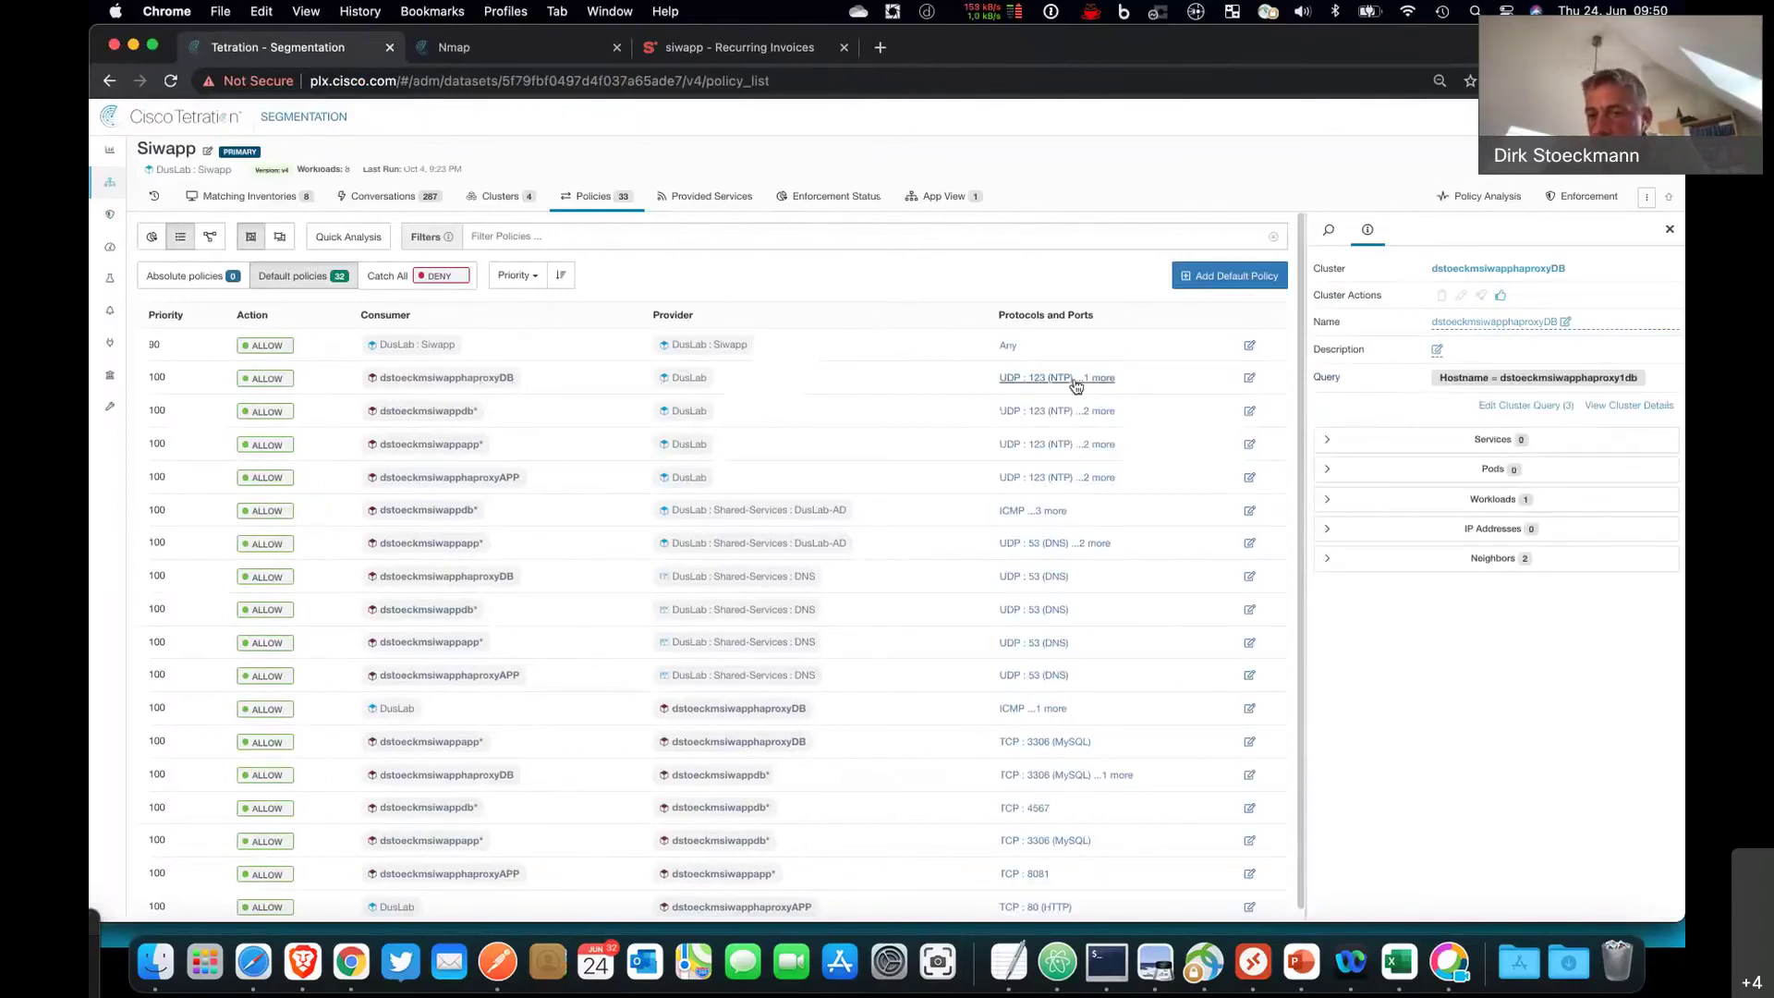
click(1486, 501)
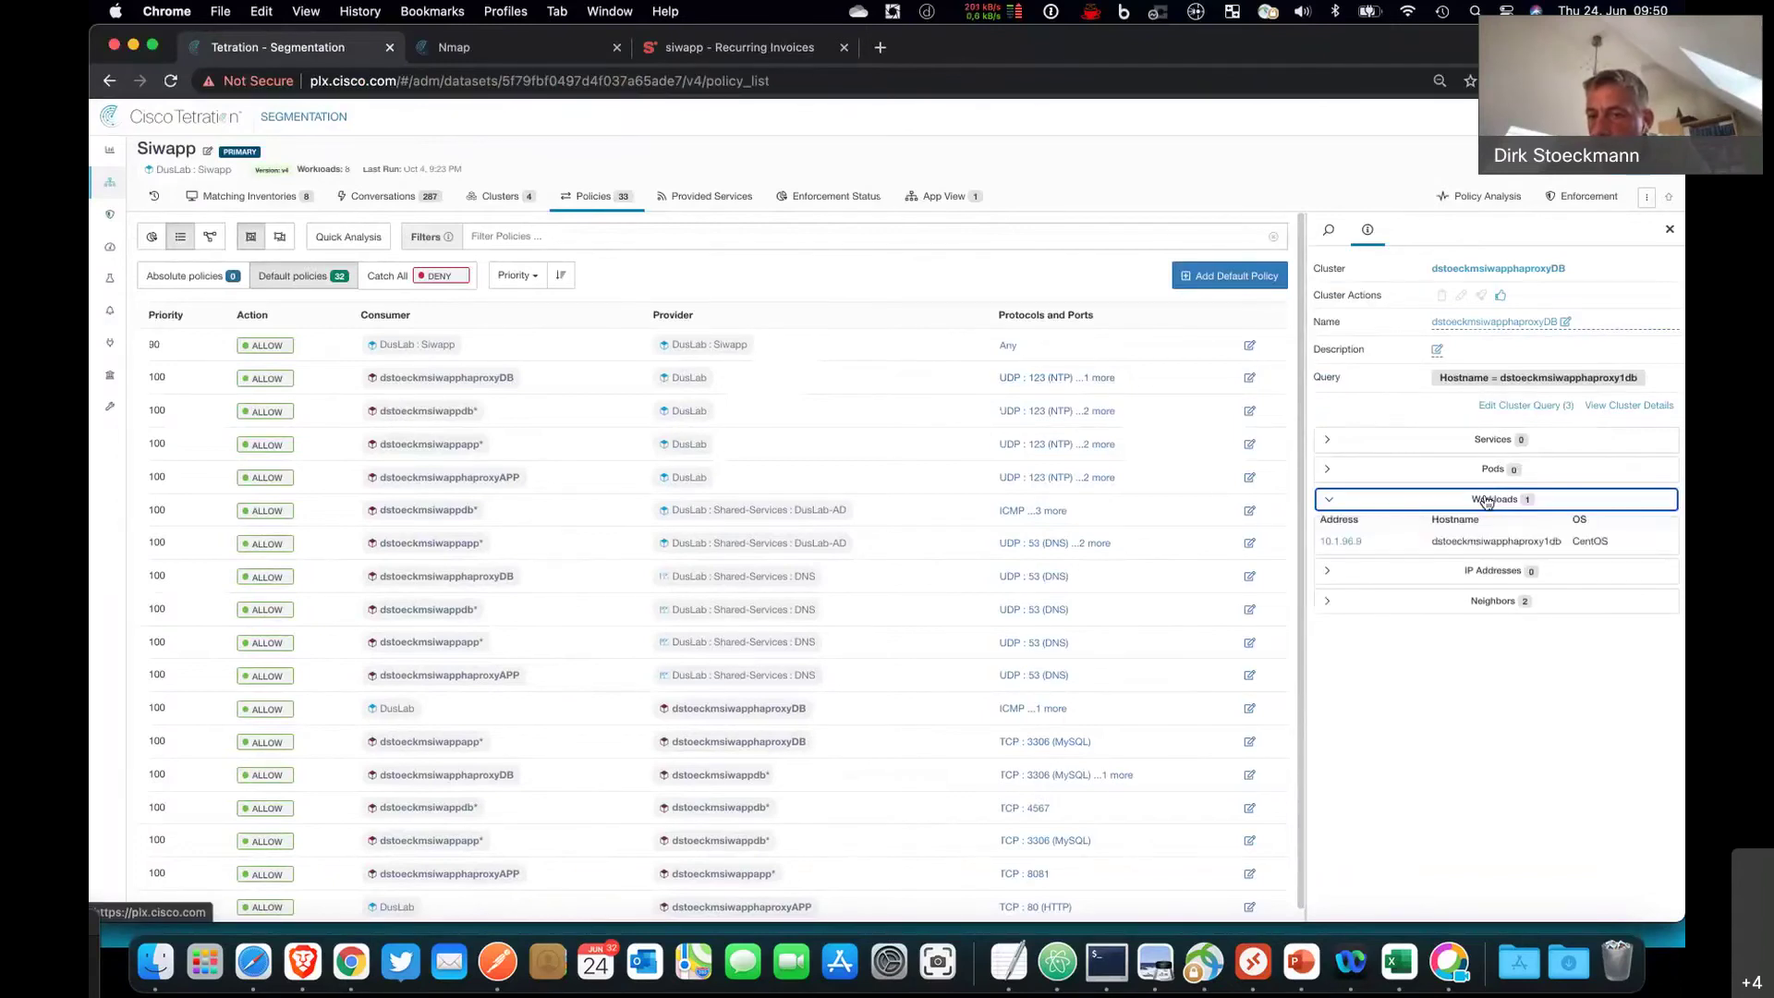
click(1485, 577)
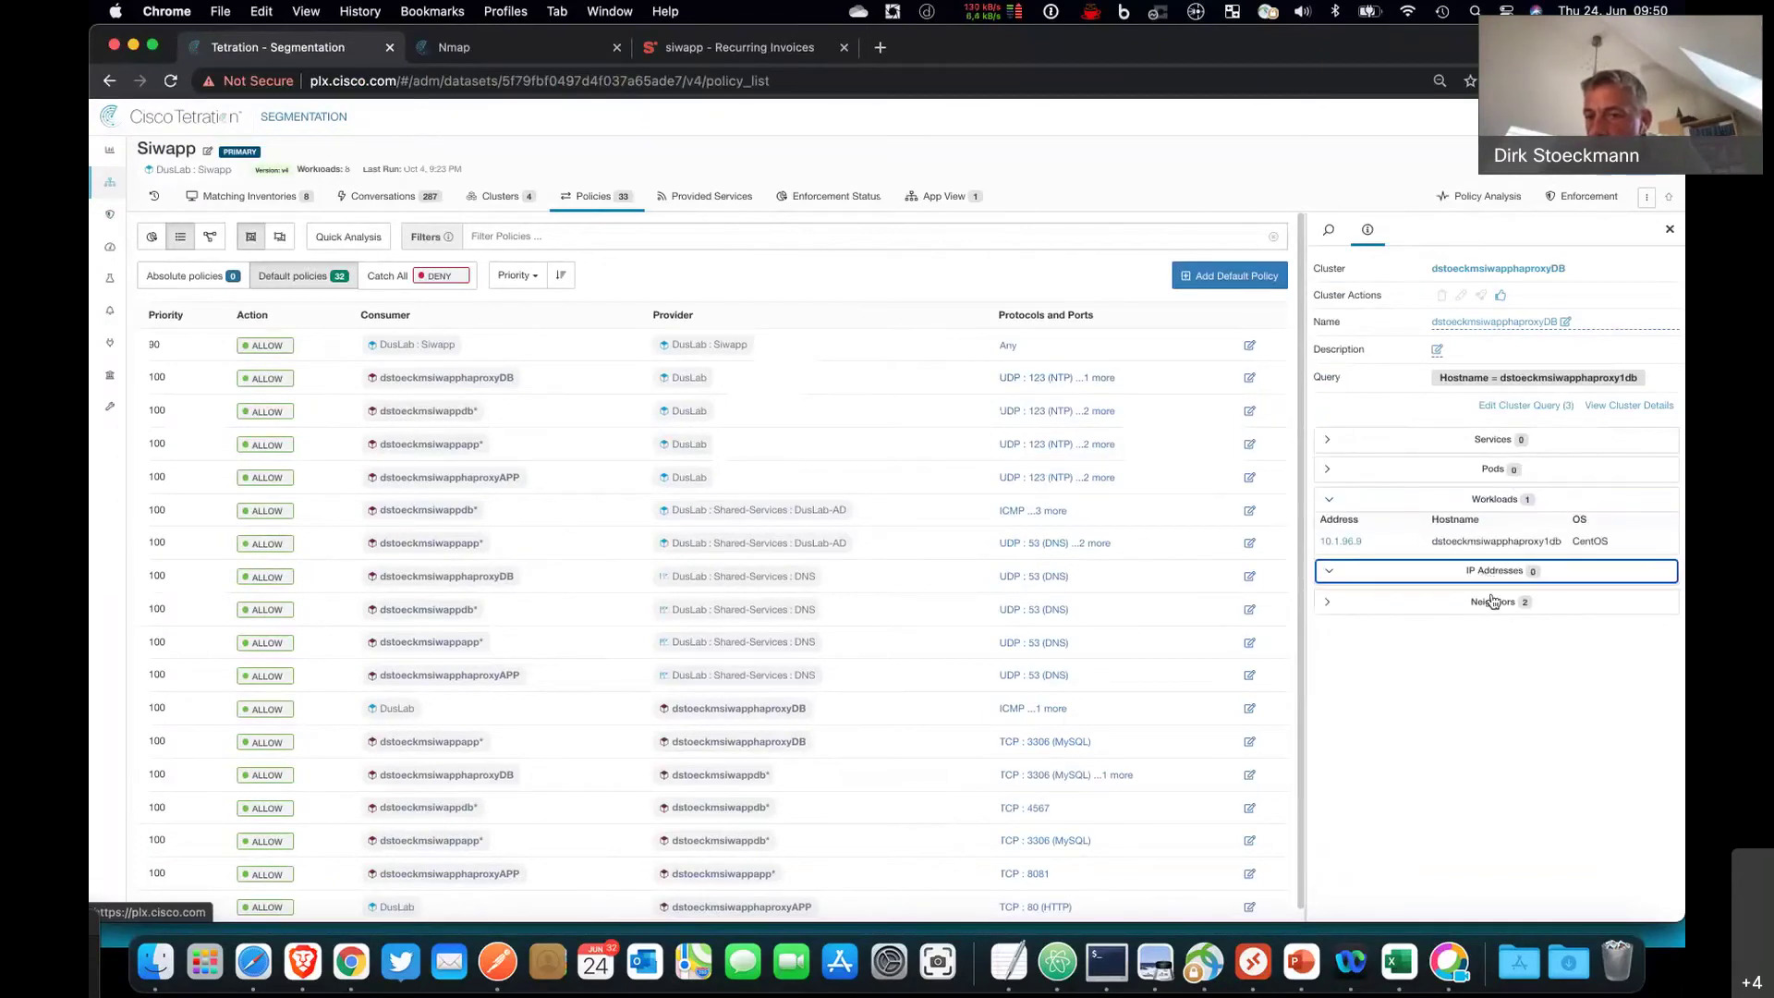
click(1490, 602)
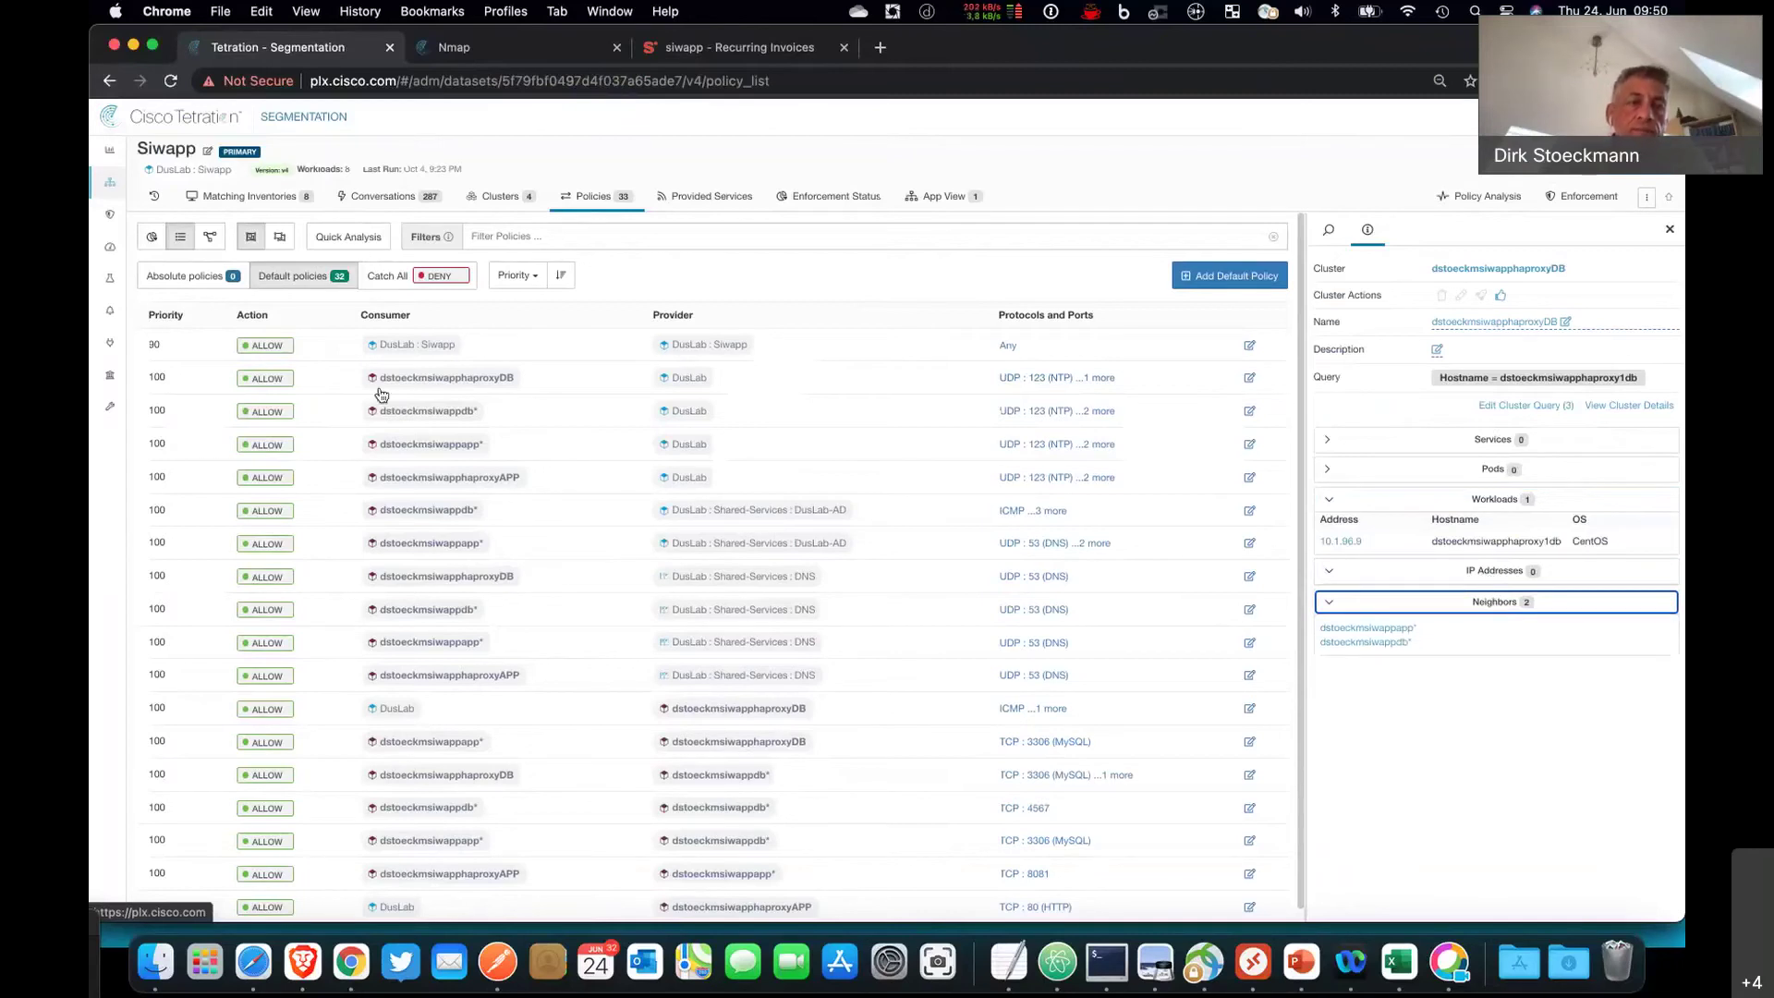
click(212, 238)
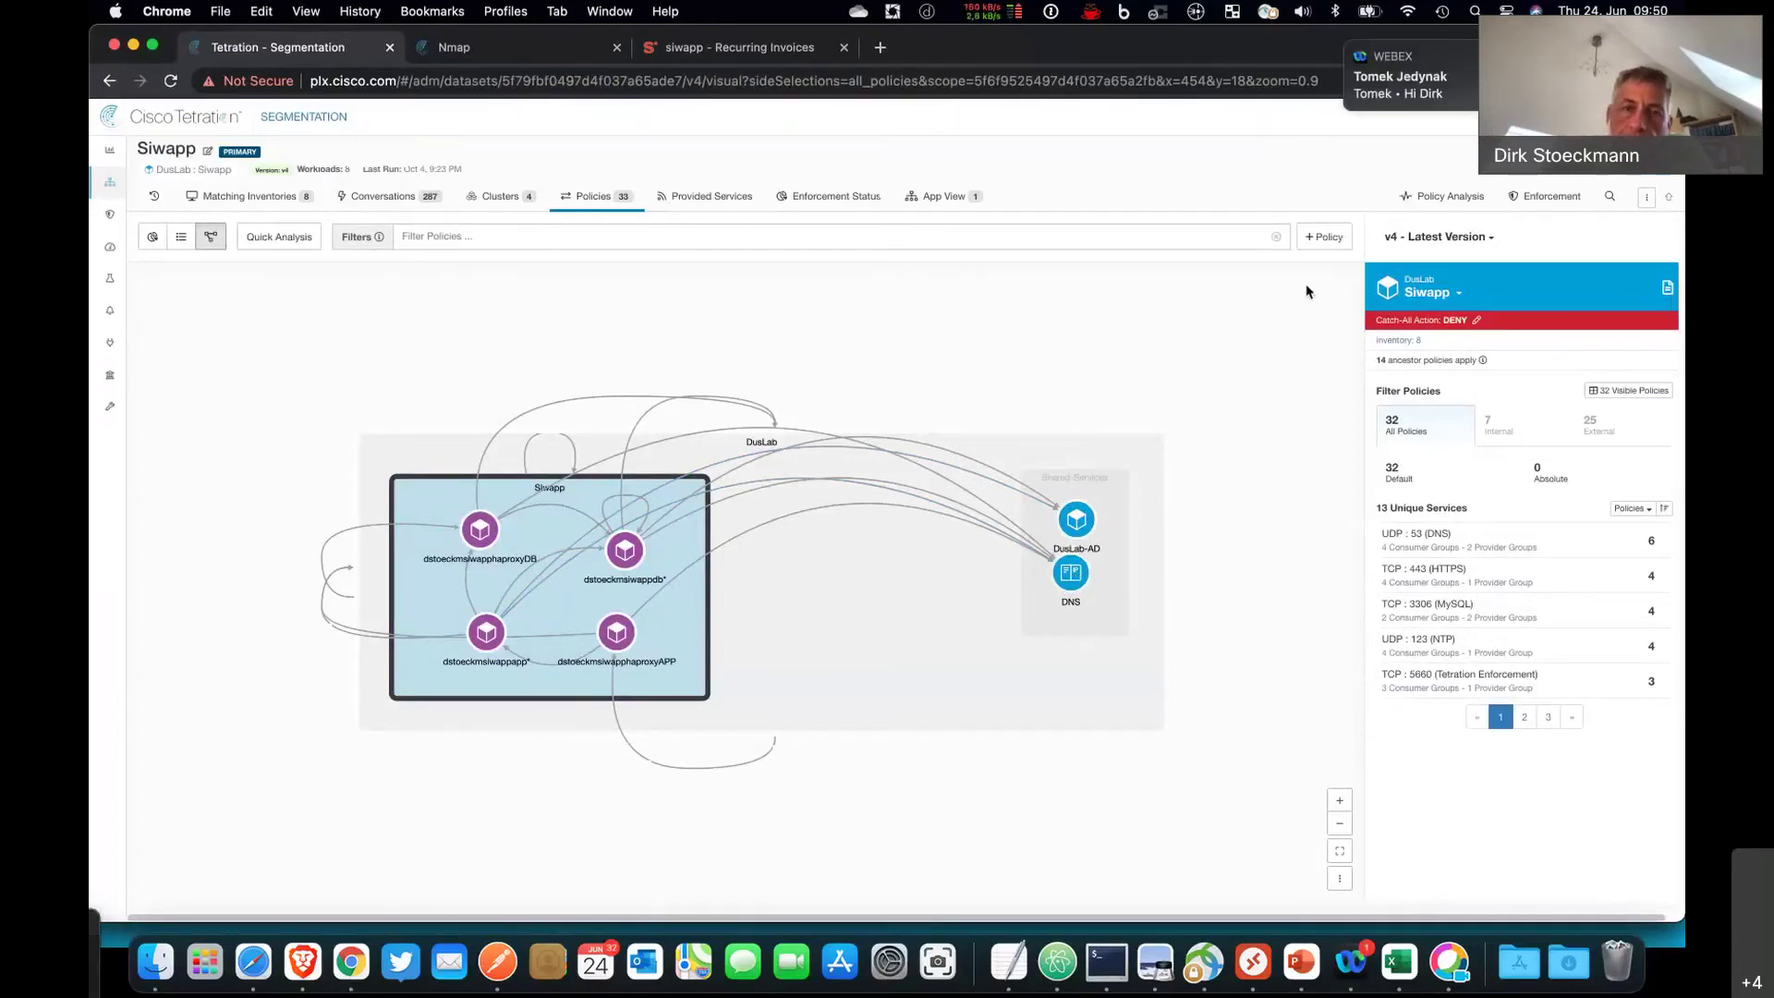
- Check the live policy analysis, then view the Siwapp workspace's Enforcement page
click(1443, 200)
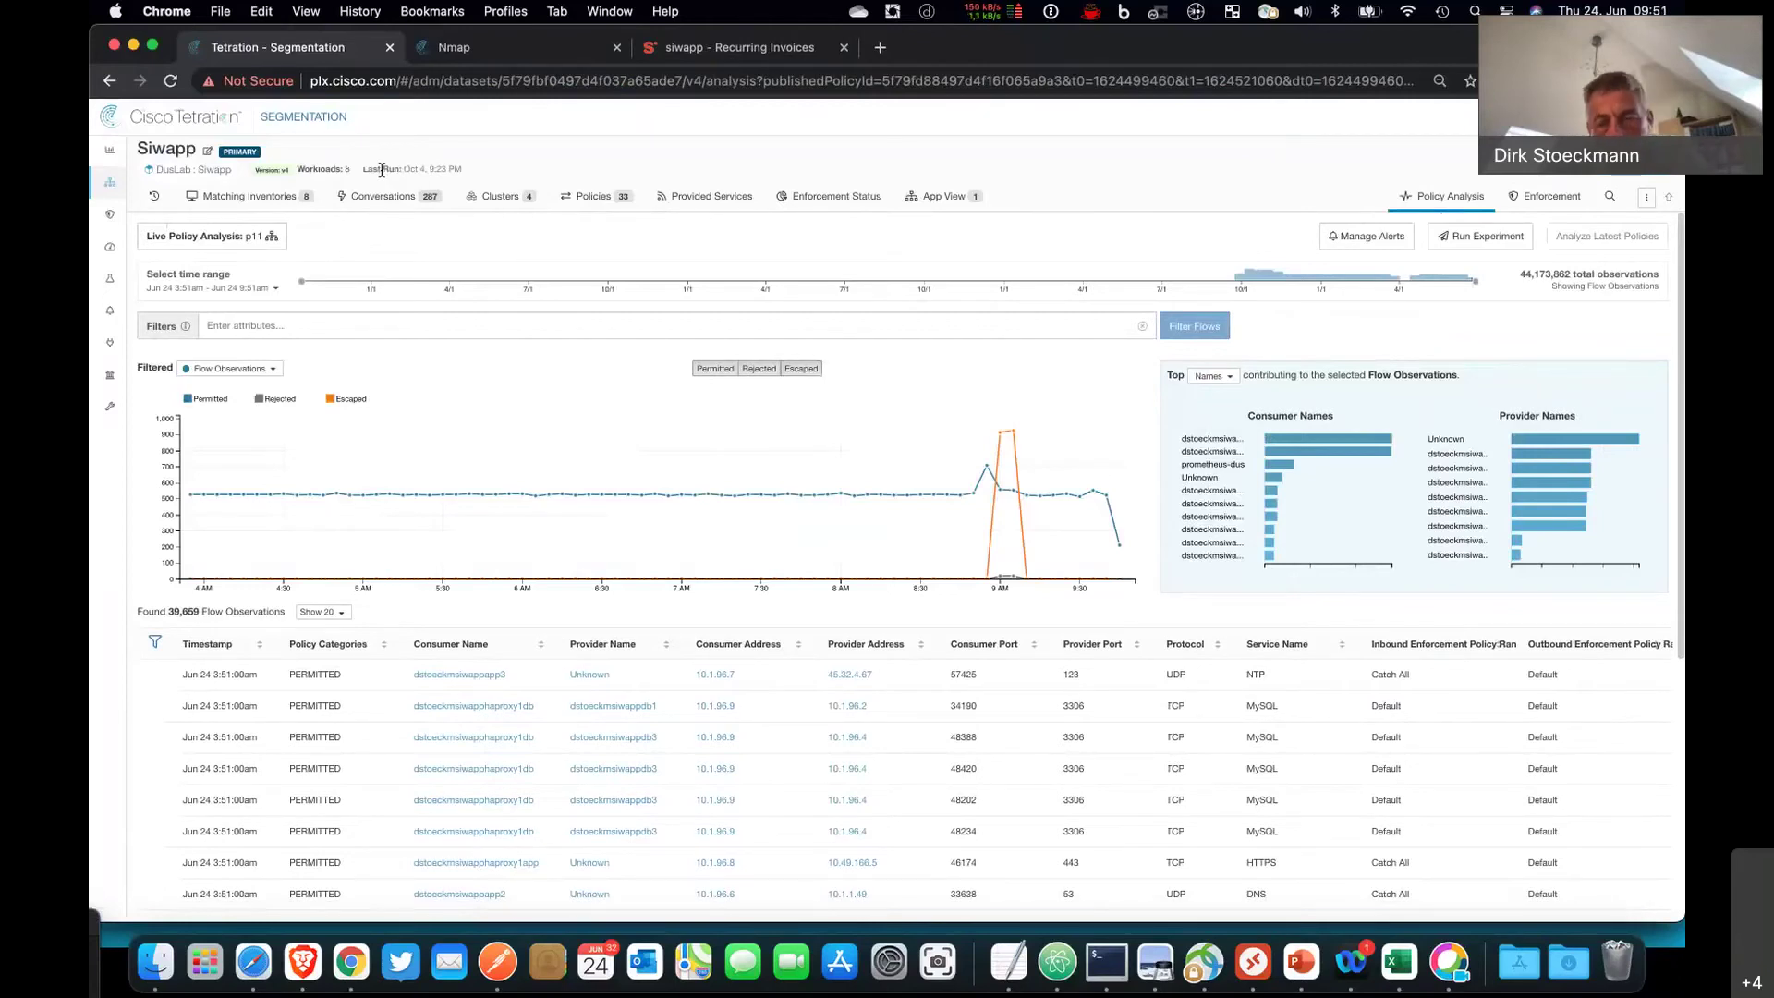
click(1546, 195)
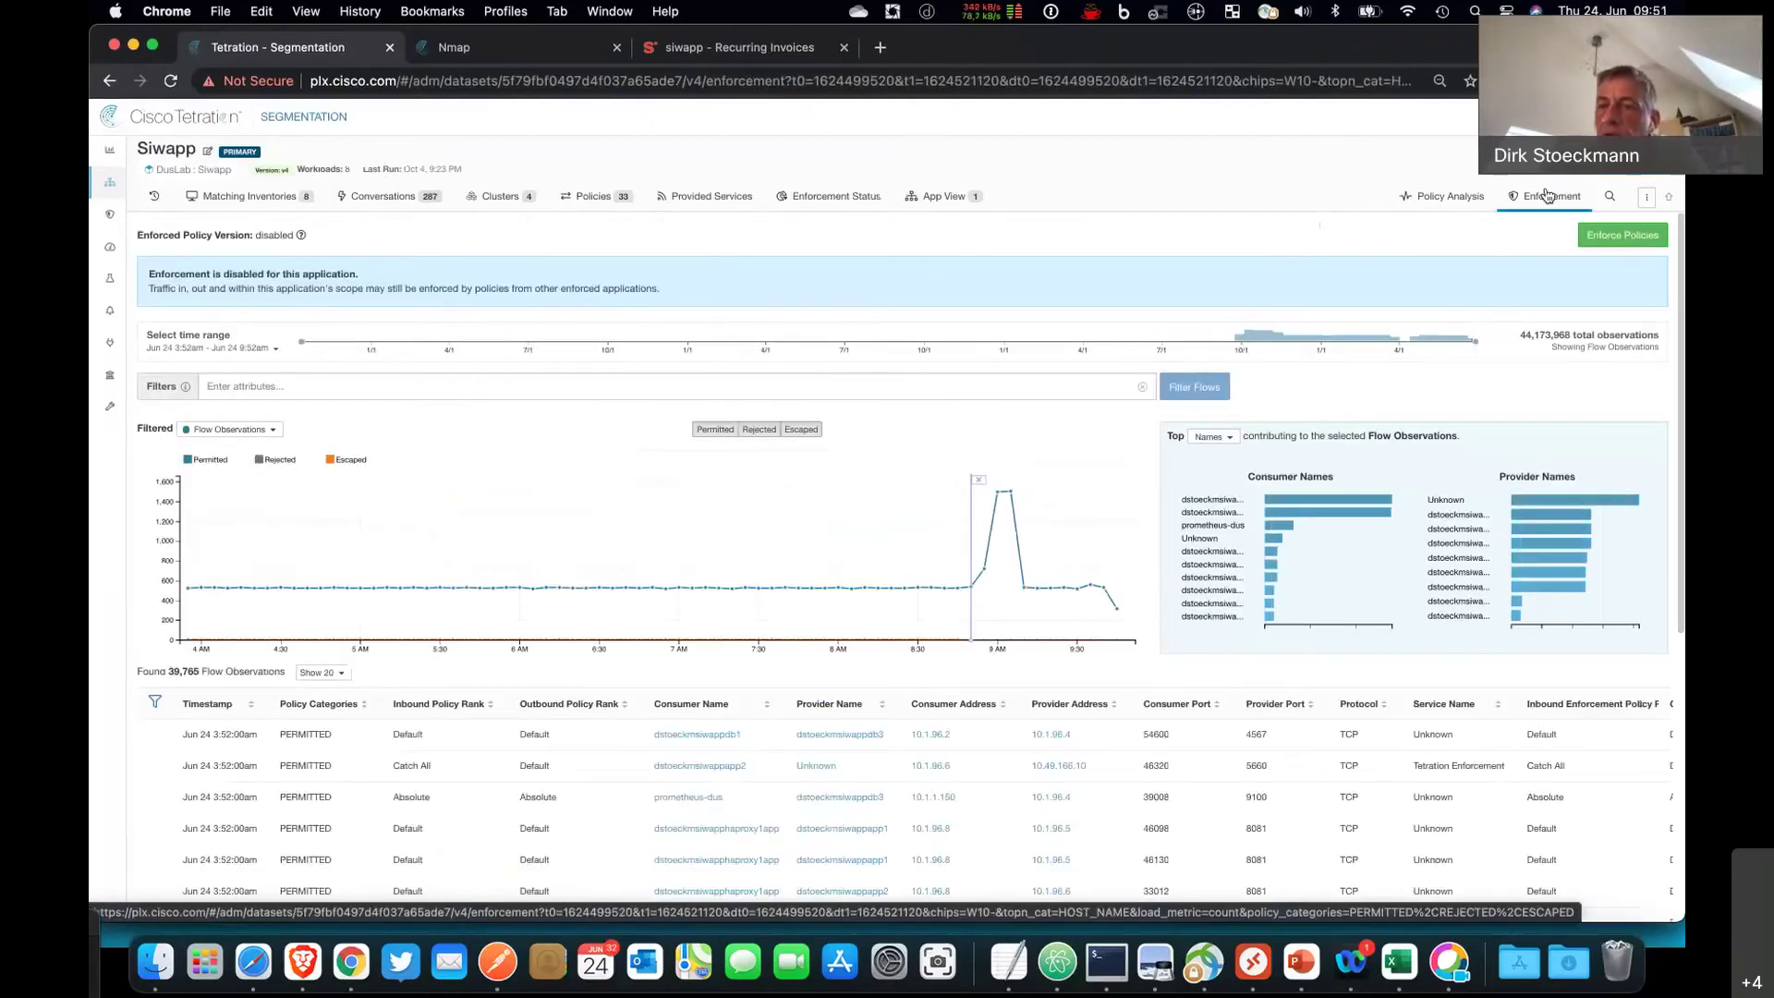
- Enforce policy version p11 on Siwapp: 31 updates across 8 workloads with catch-all DENY
click(1623, 243)
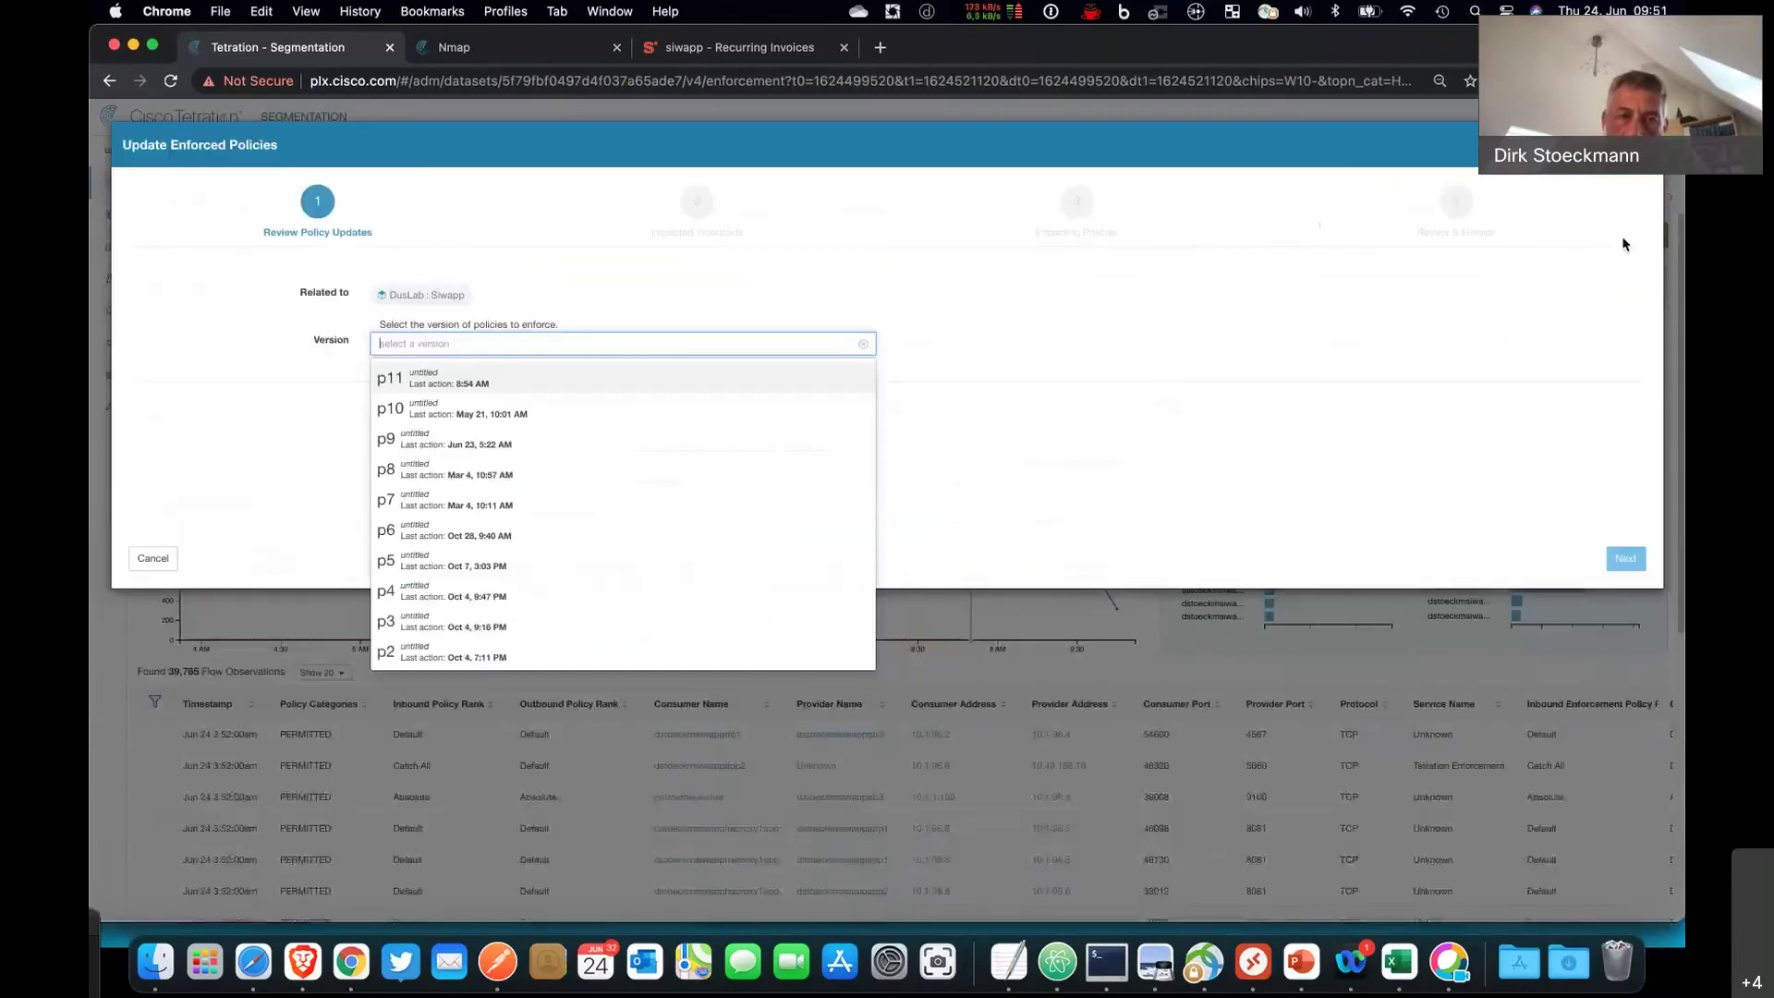
click(542, 388)
scroll(1068, 456, down, 5)
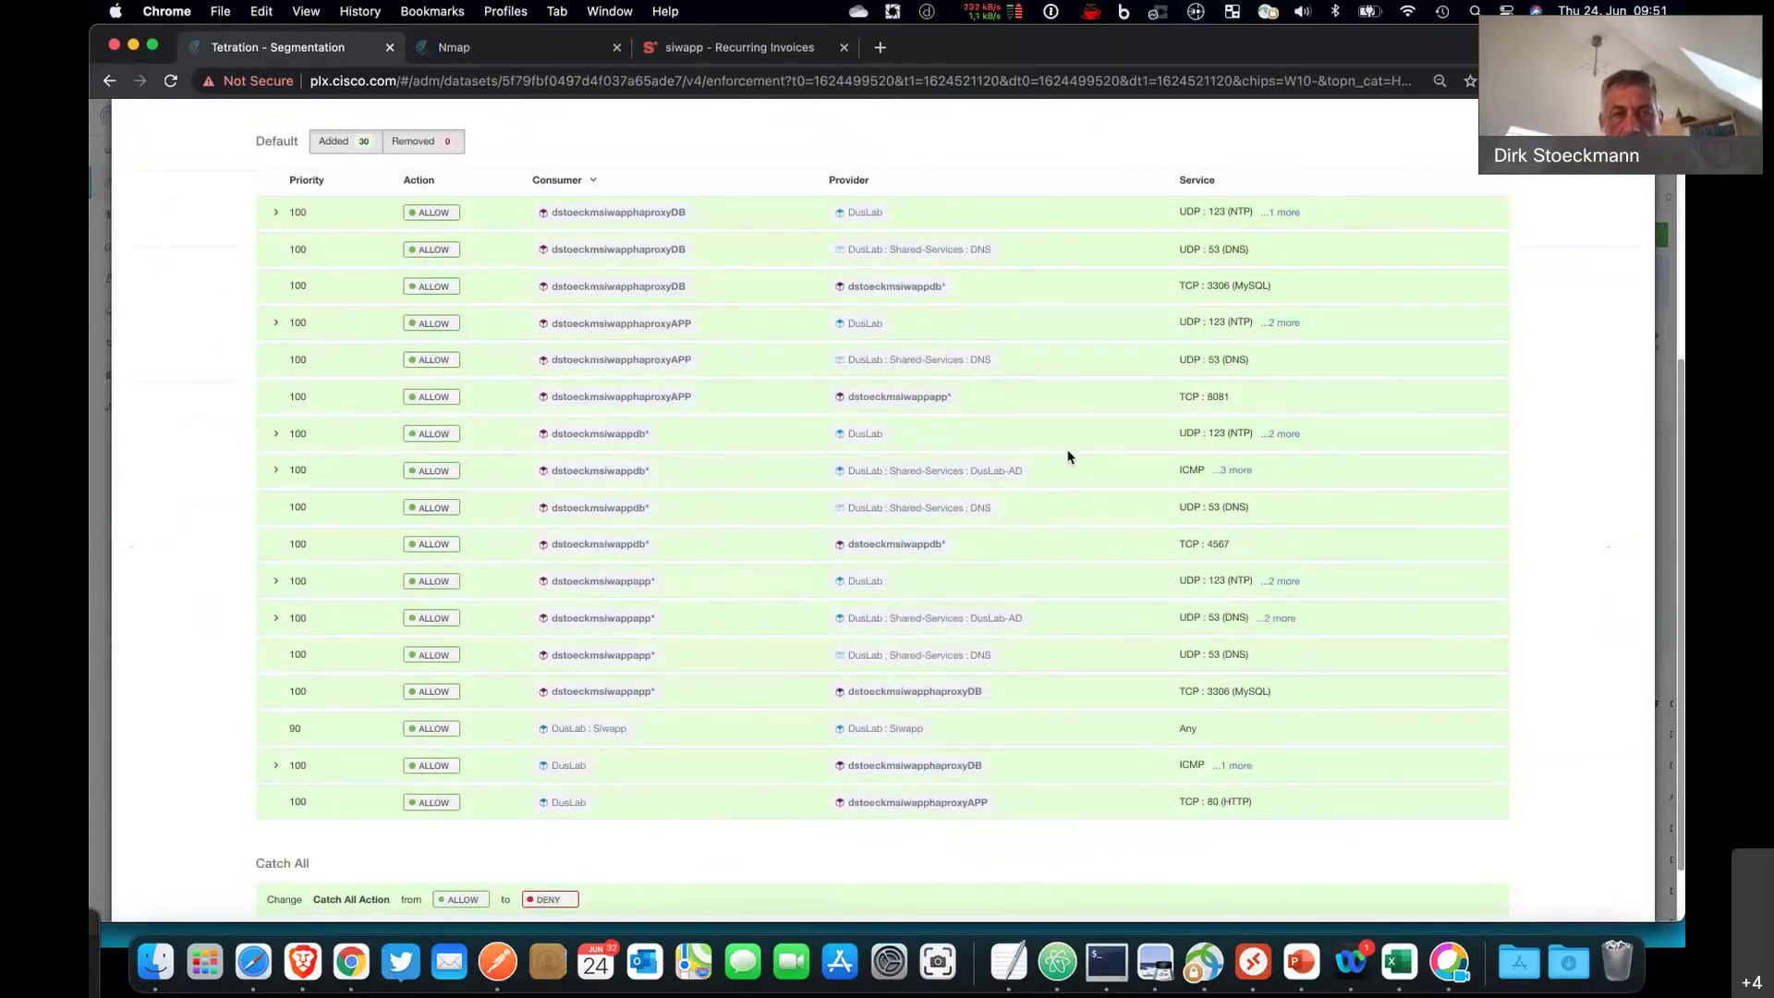
scroll(1497, 546, down, 2)
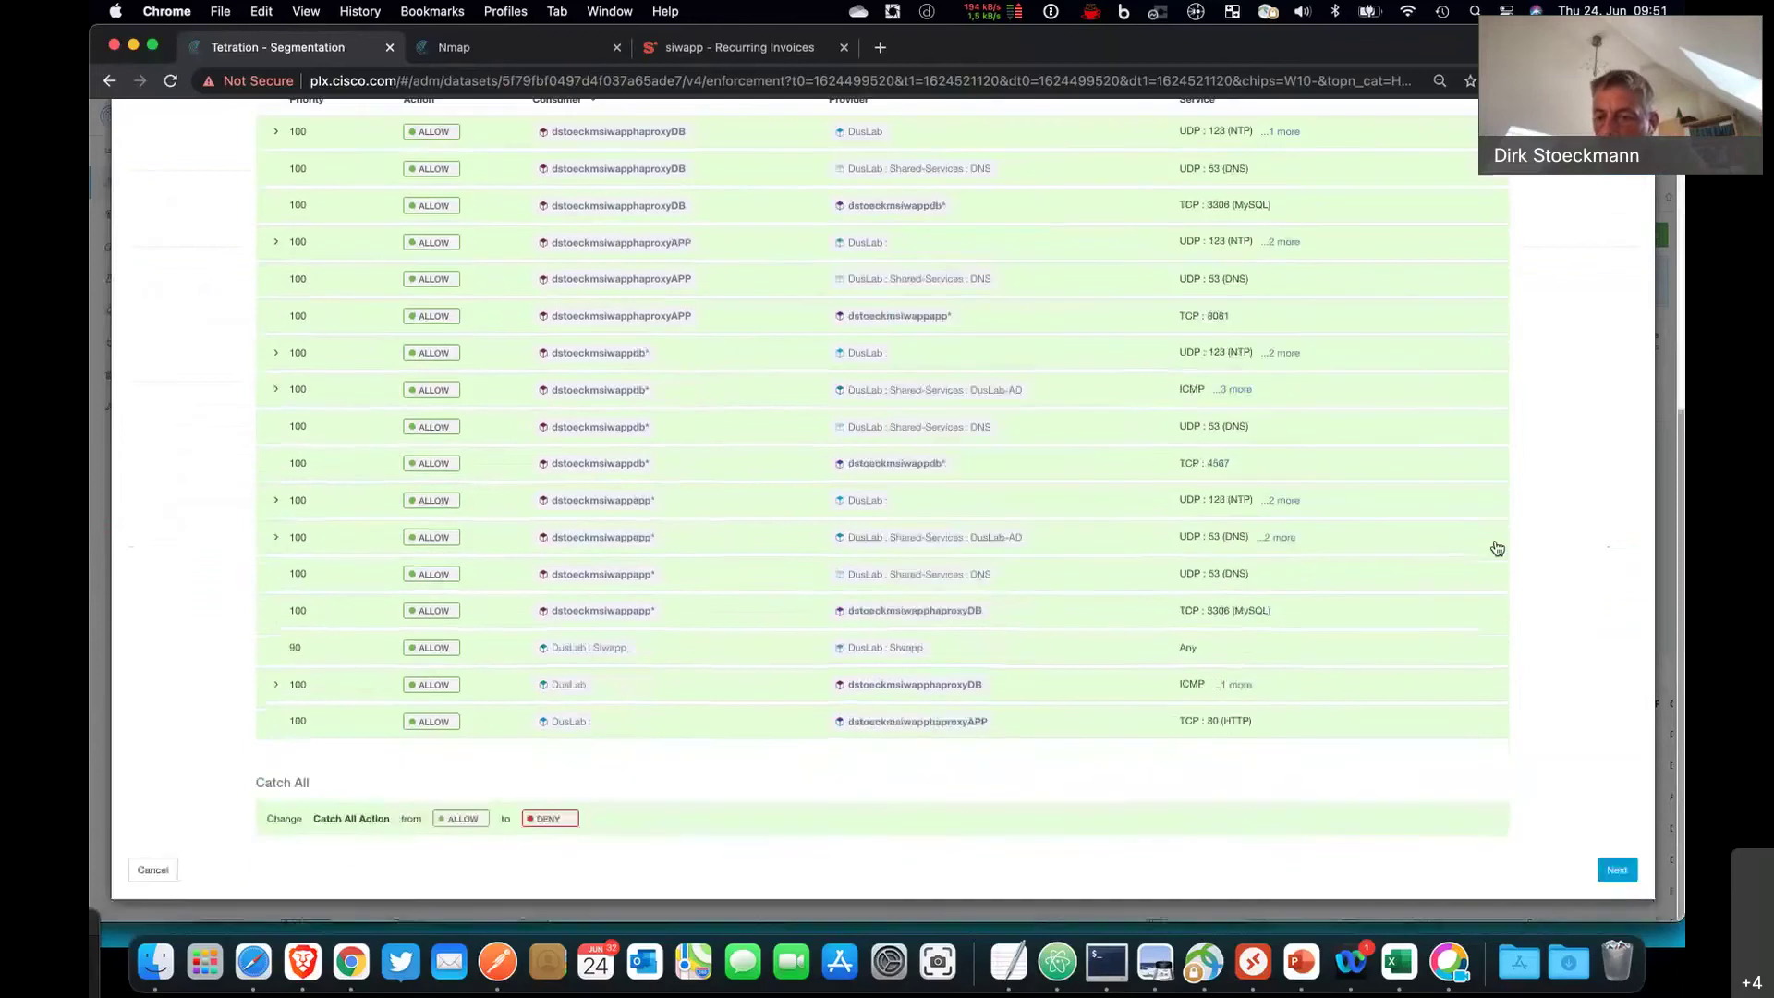
click(1616, 871)
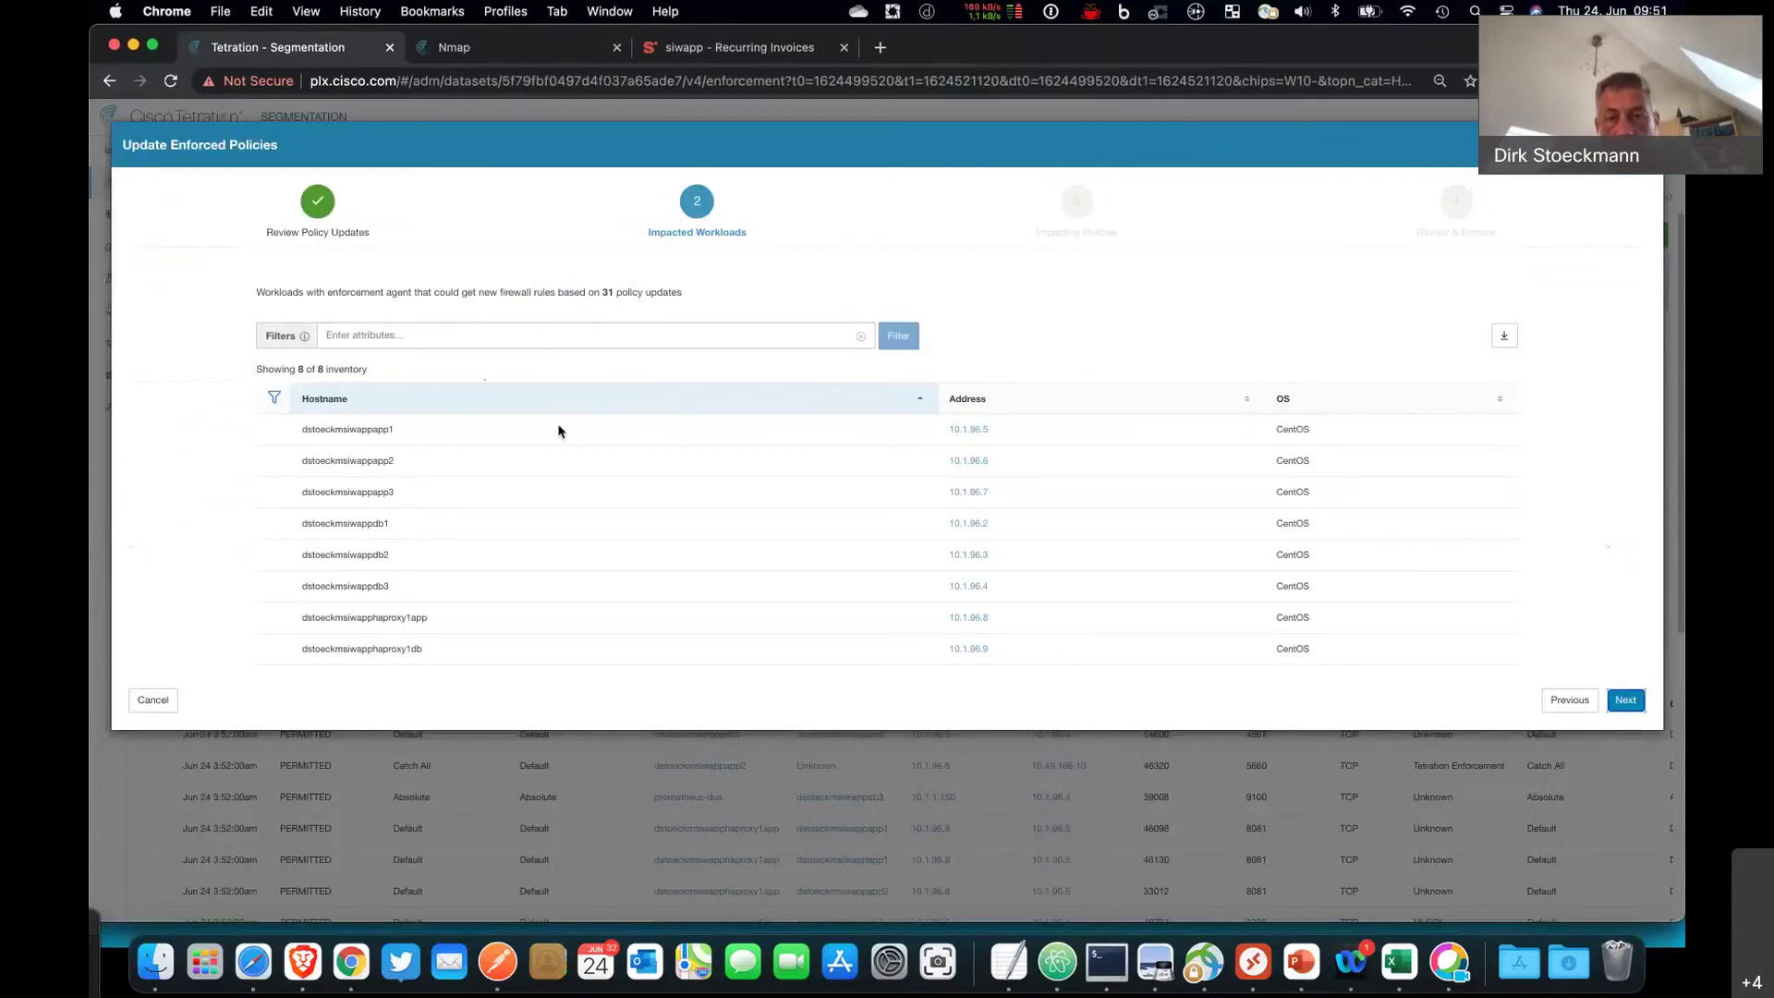
click(1628, 700)
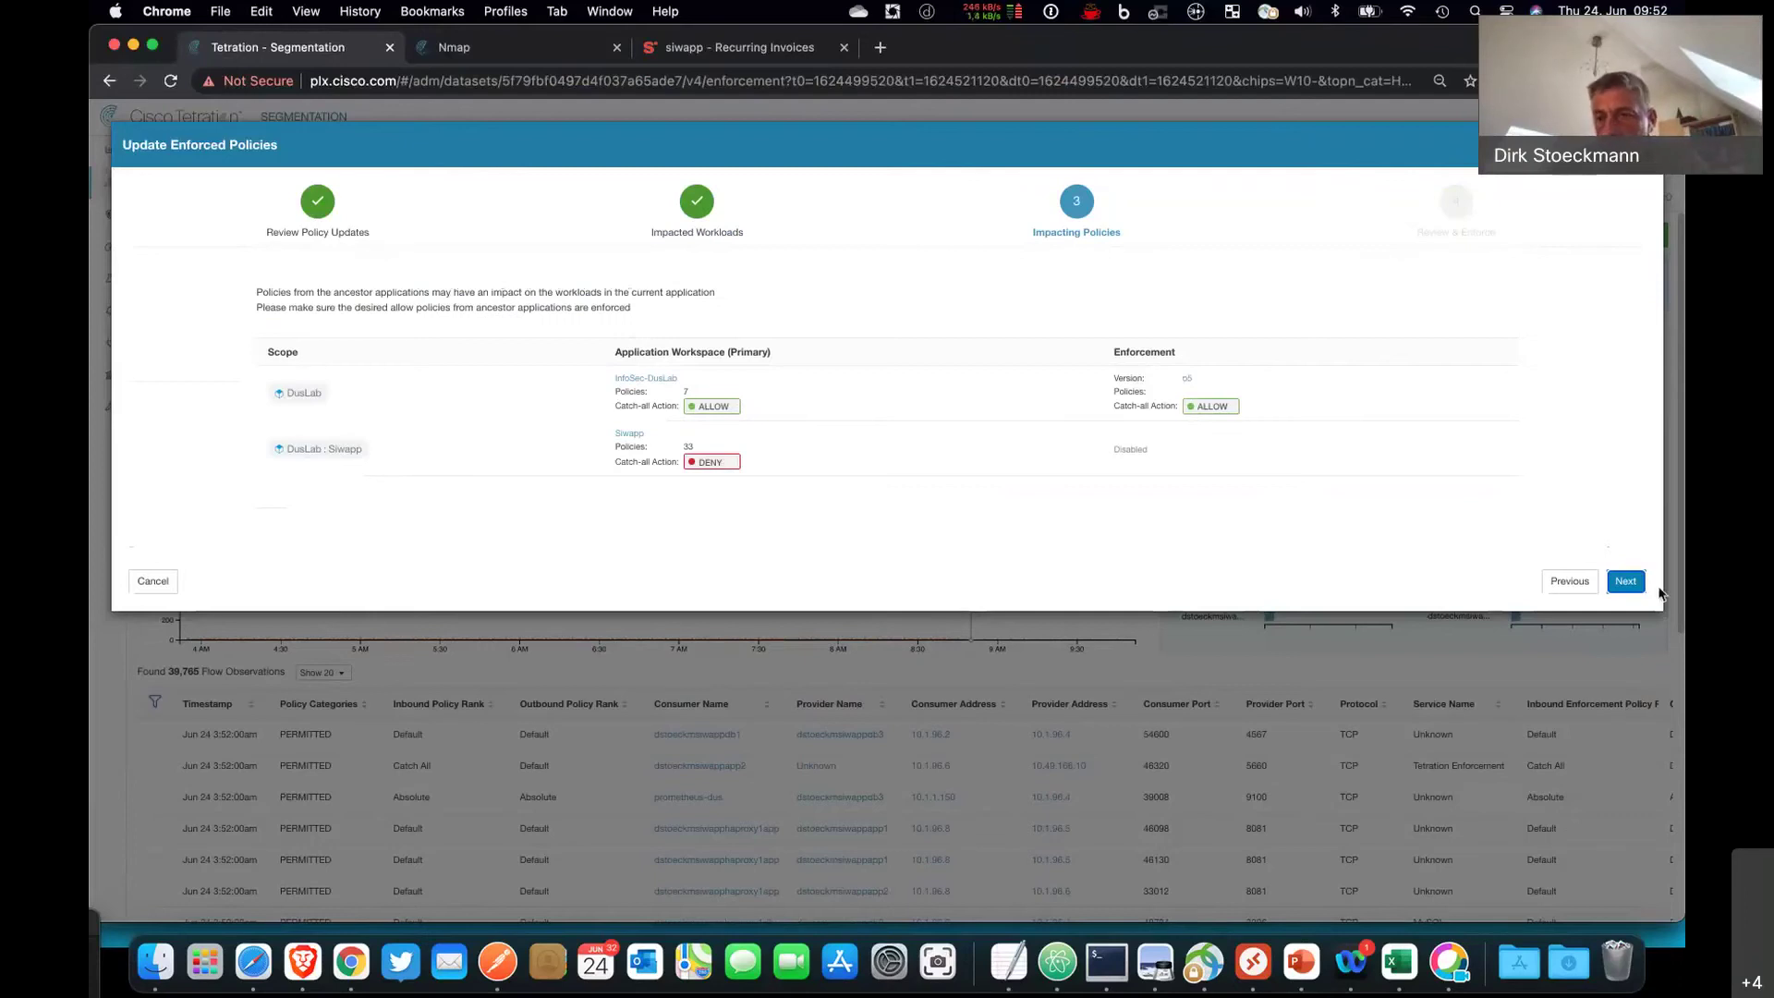
click(1630, 585)
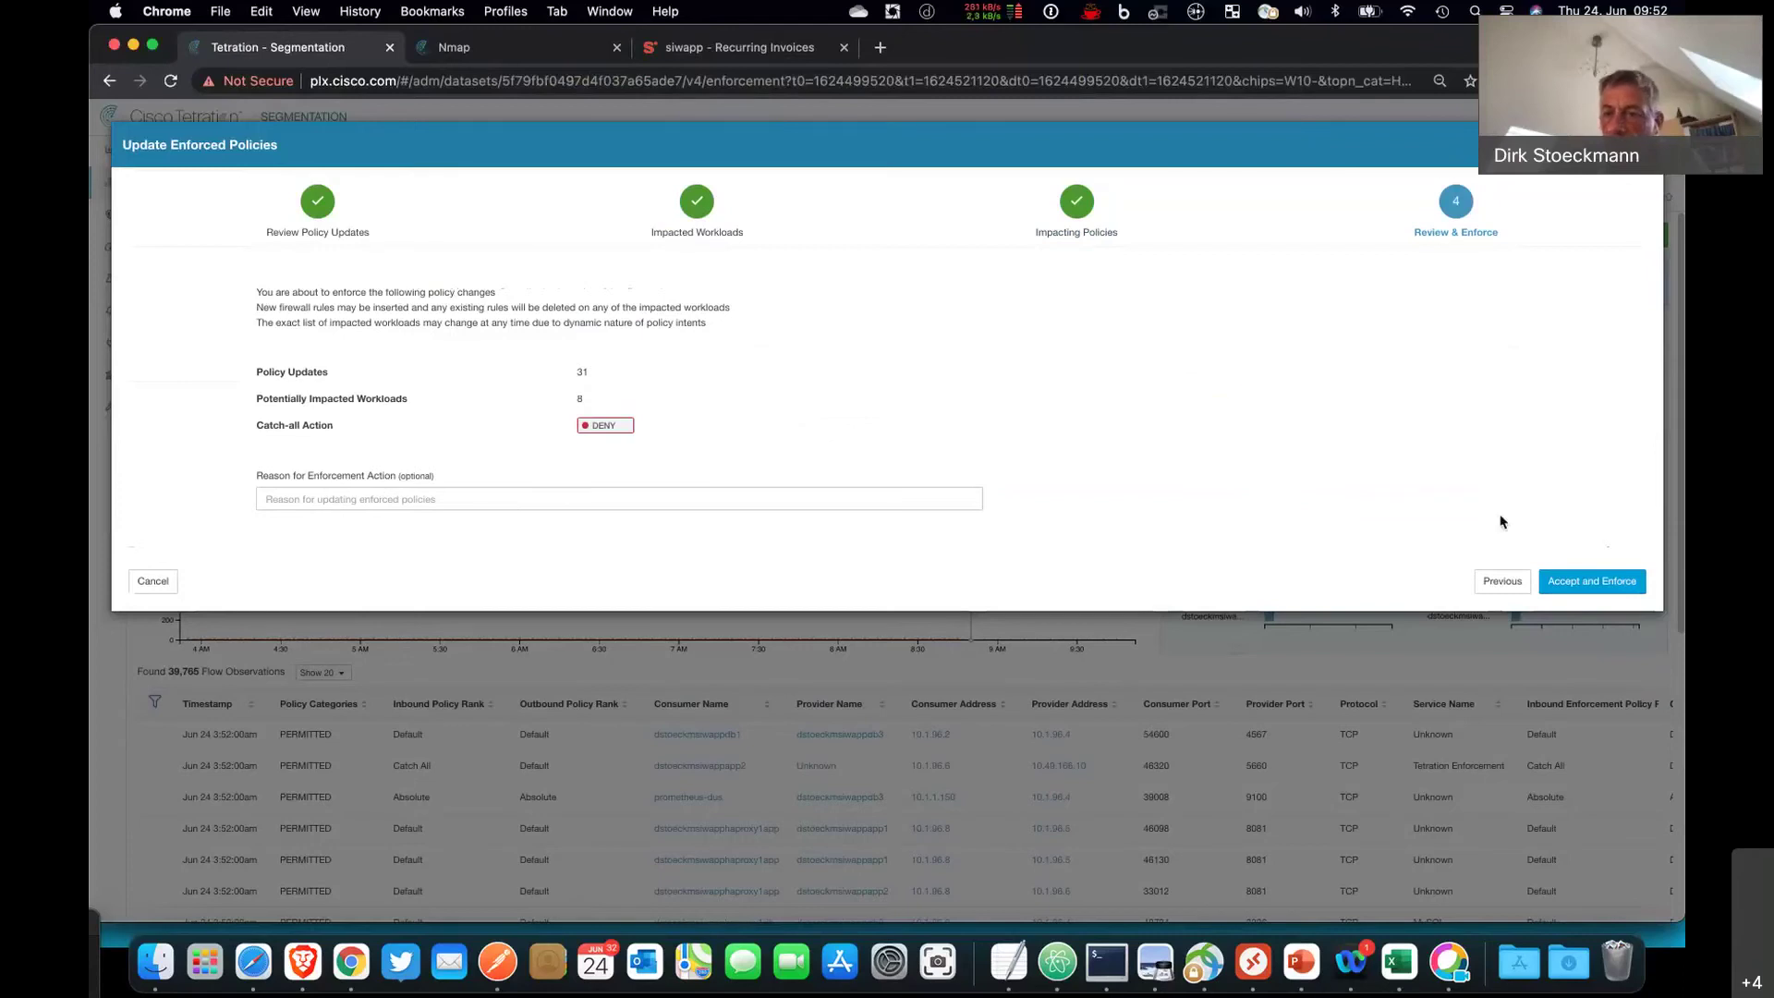
click(1582, 590)
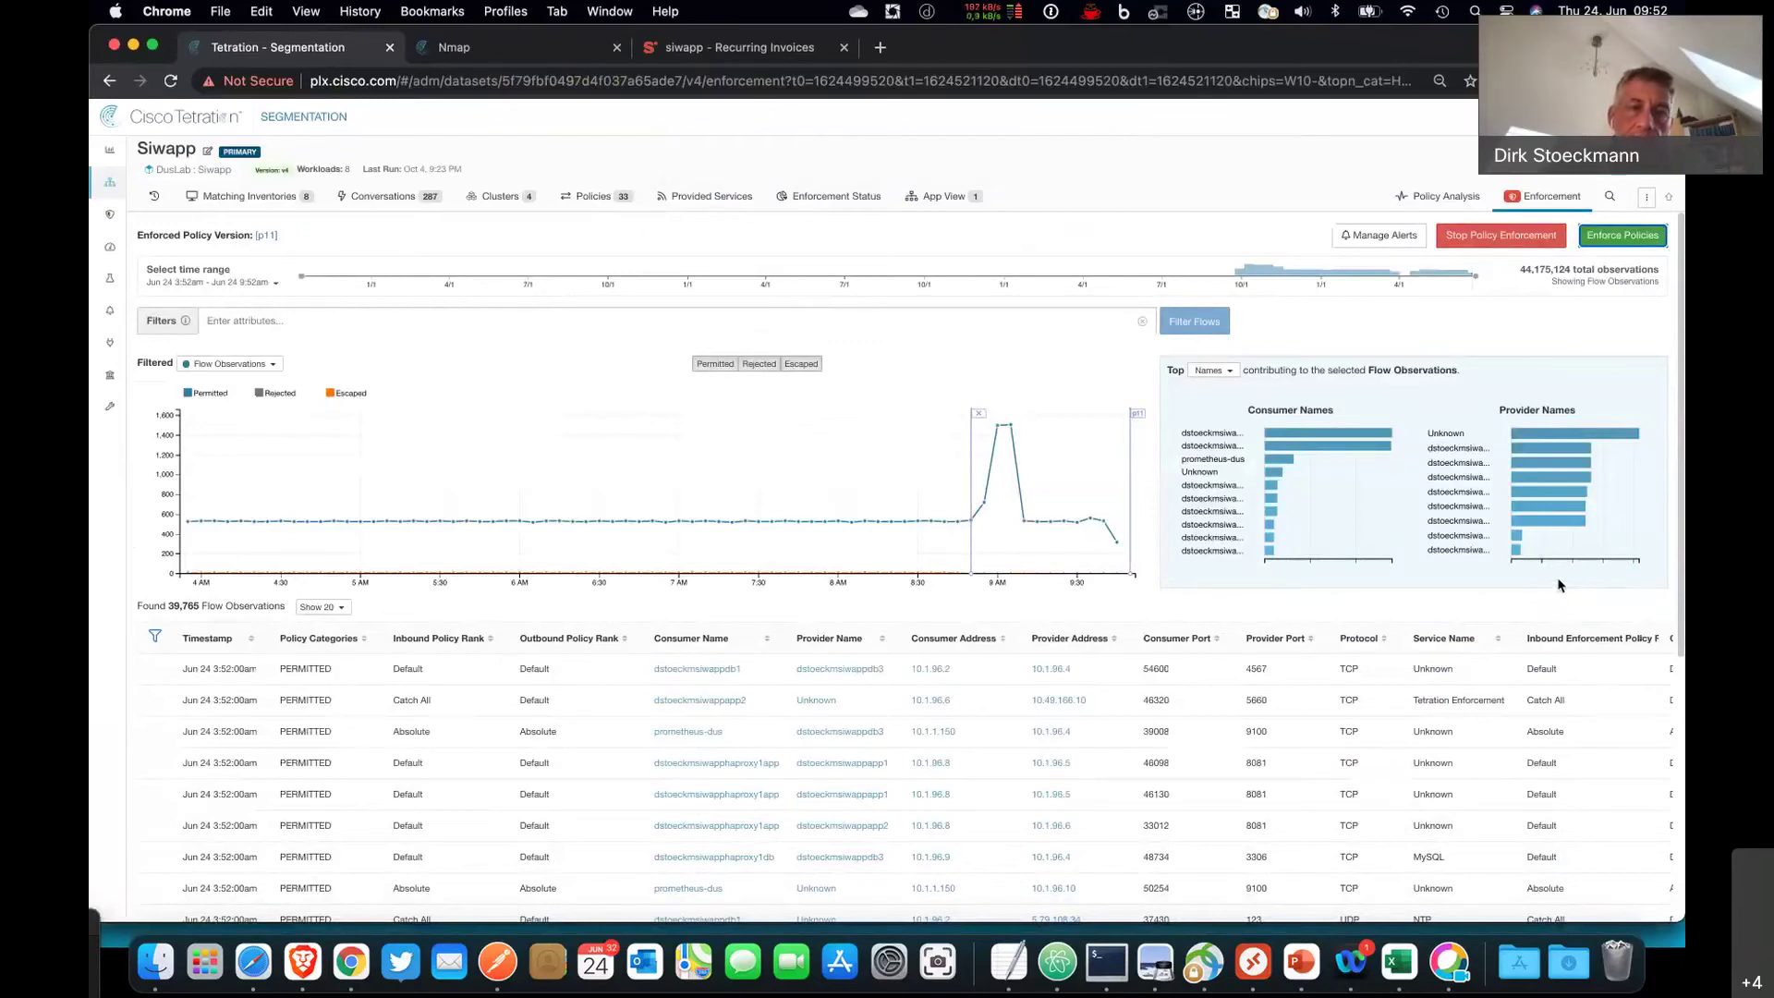
- In the Siwapp policy graph, inspect the policies of the haproxyDB and app groups
click(592, 195)
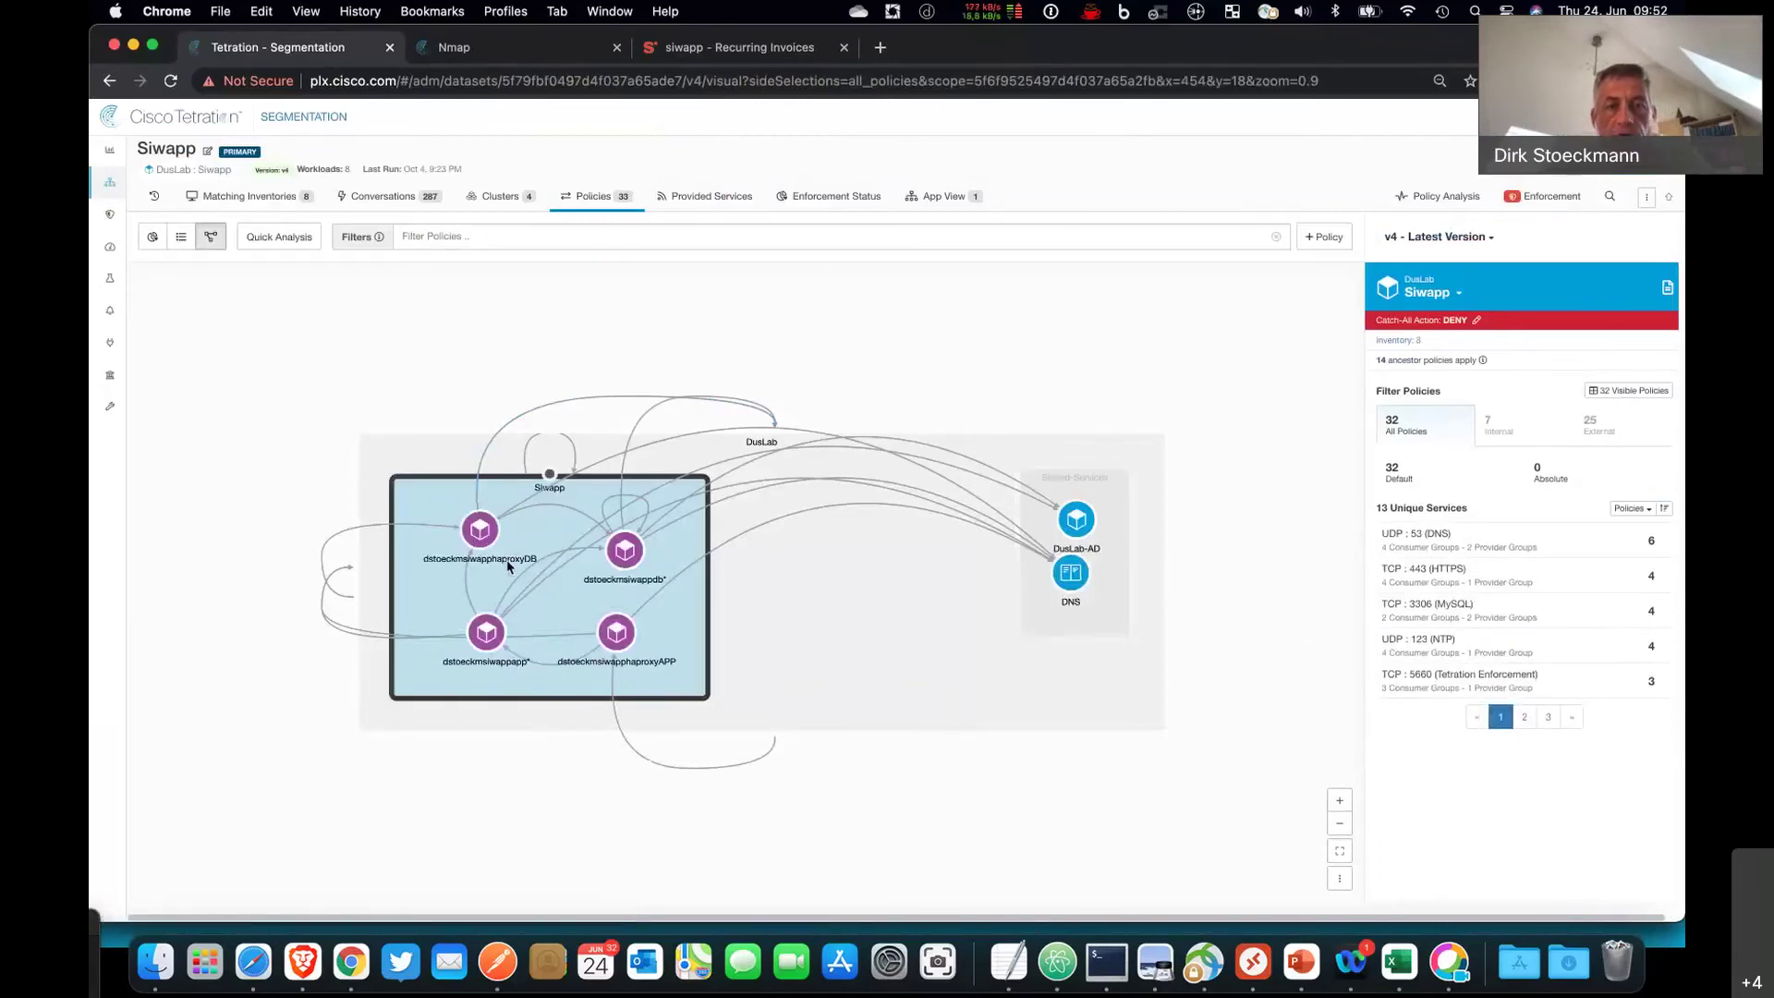
click(482, 533)
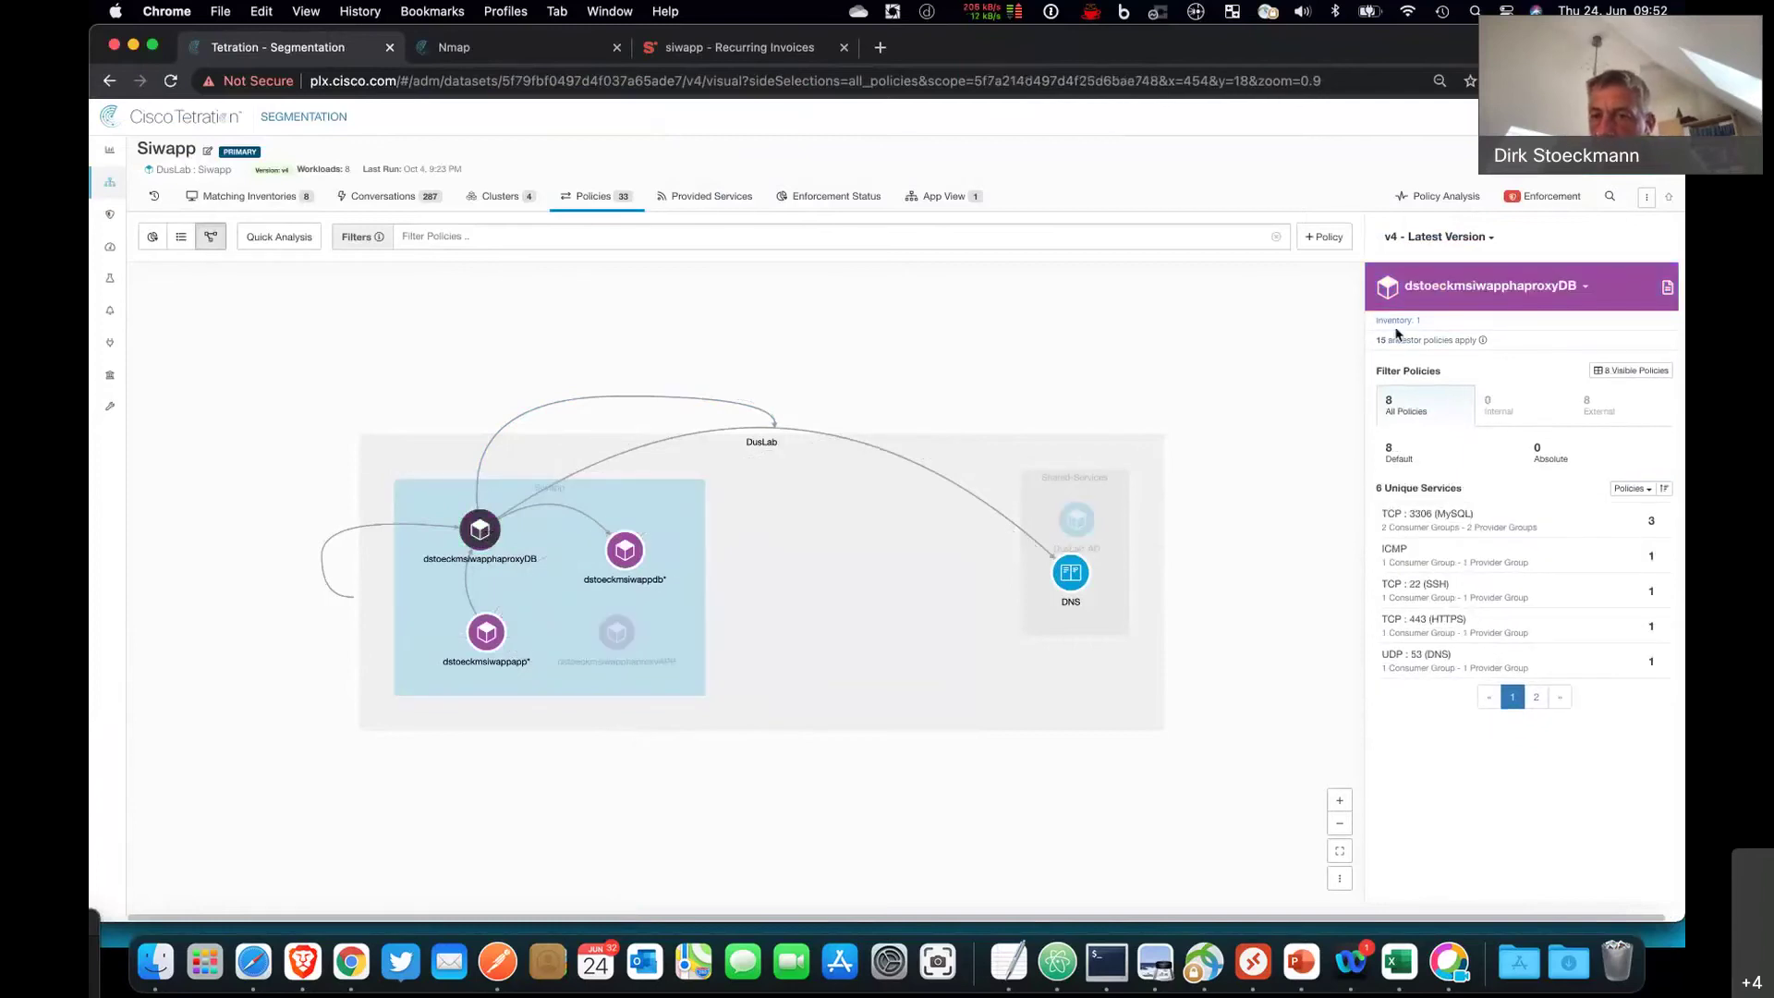
click(486, 633)
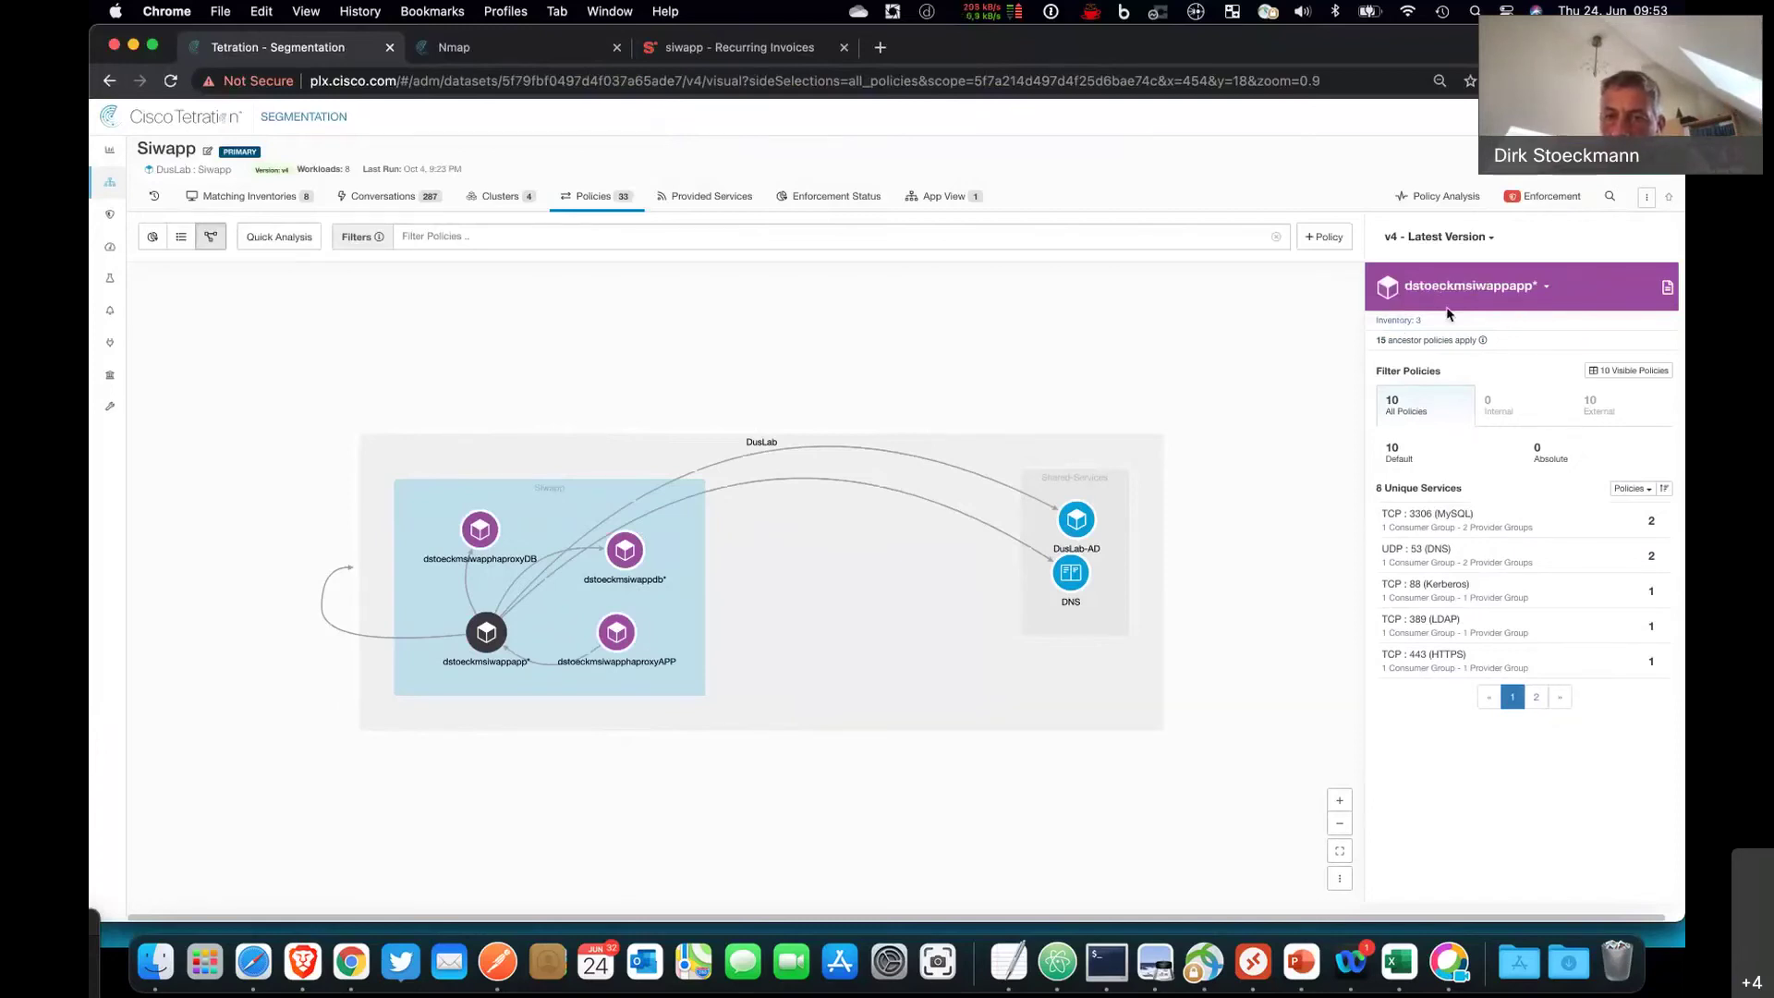
- List the app group's three workloads and open the profile for 10.1.96.5
click(1396, 323)
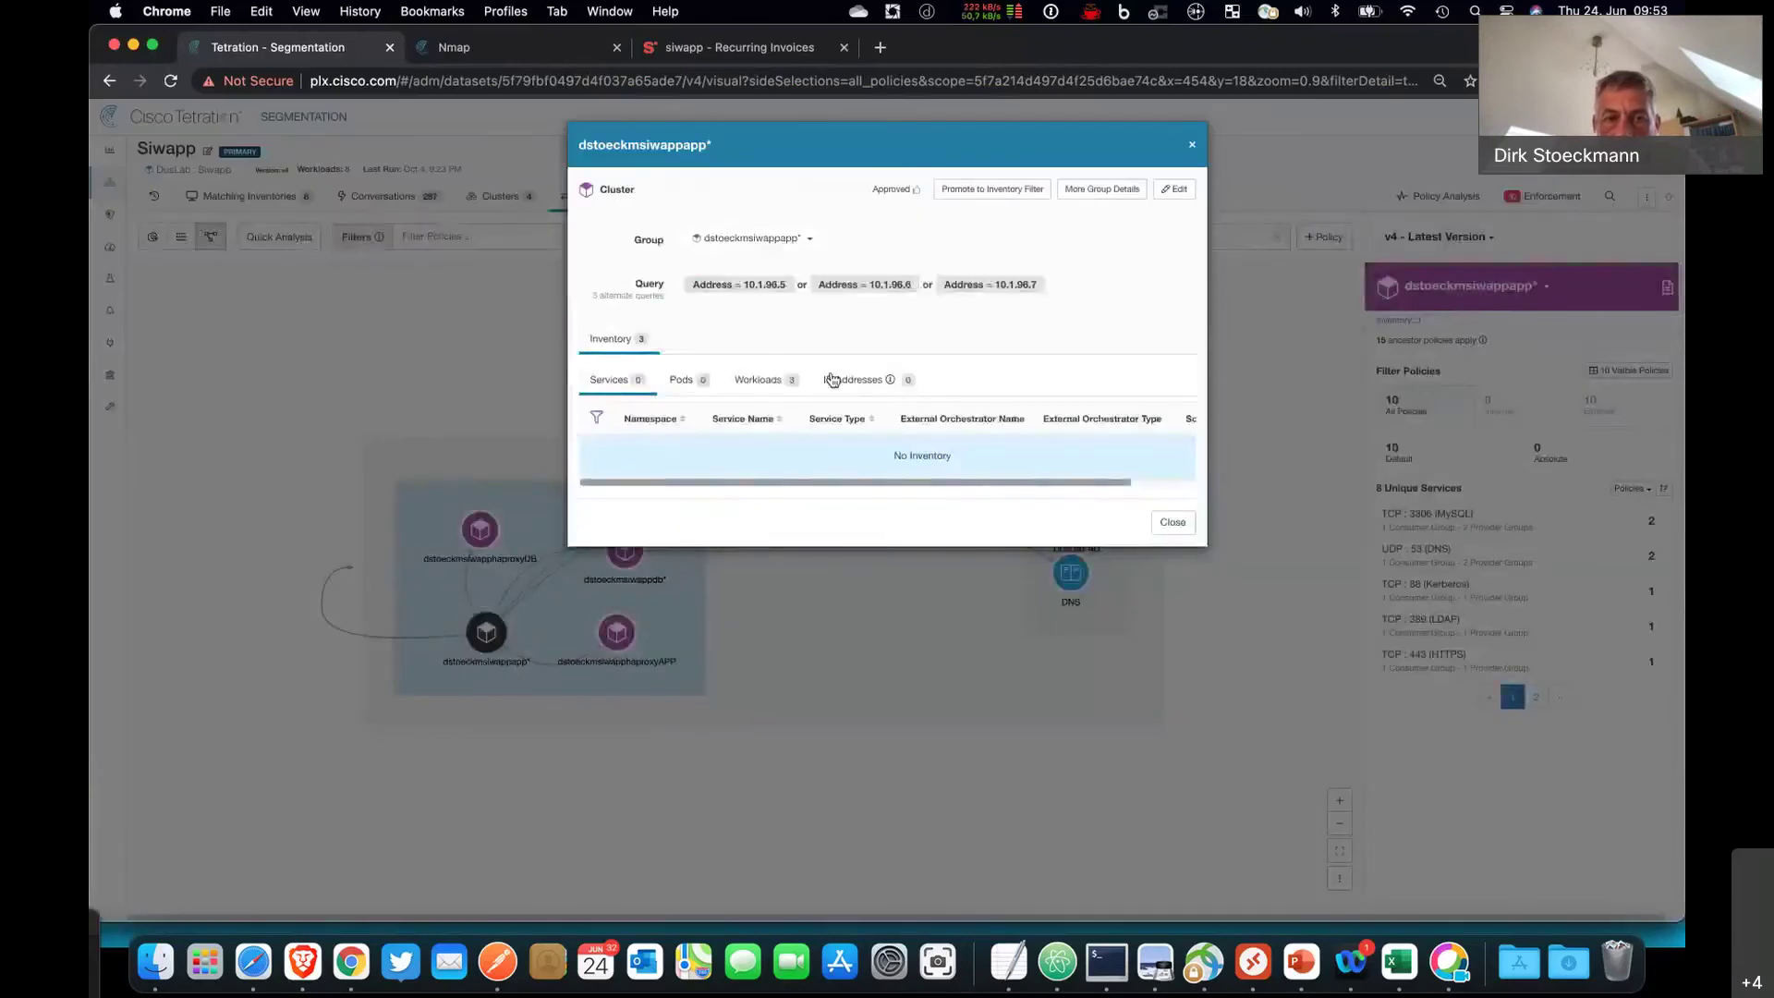
click(764, 384)
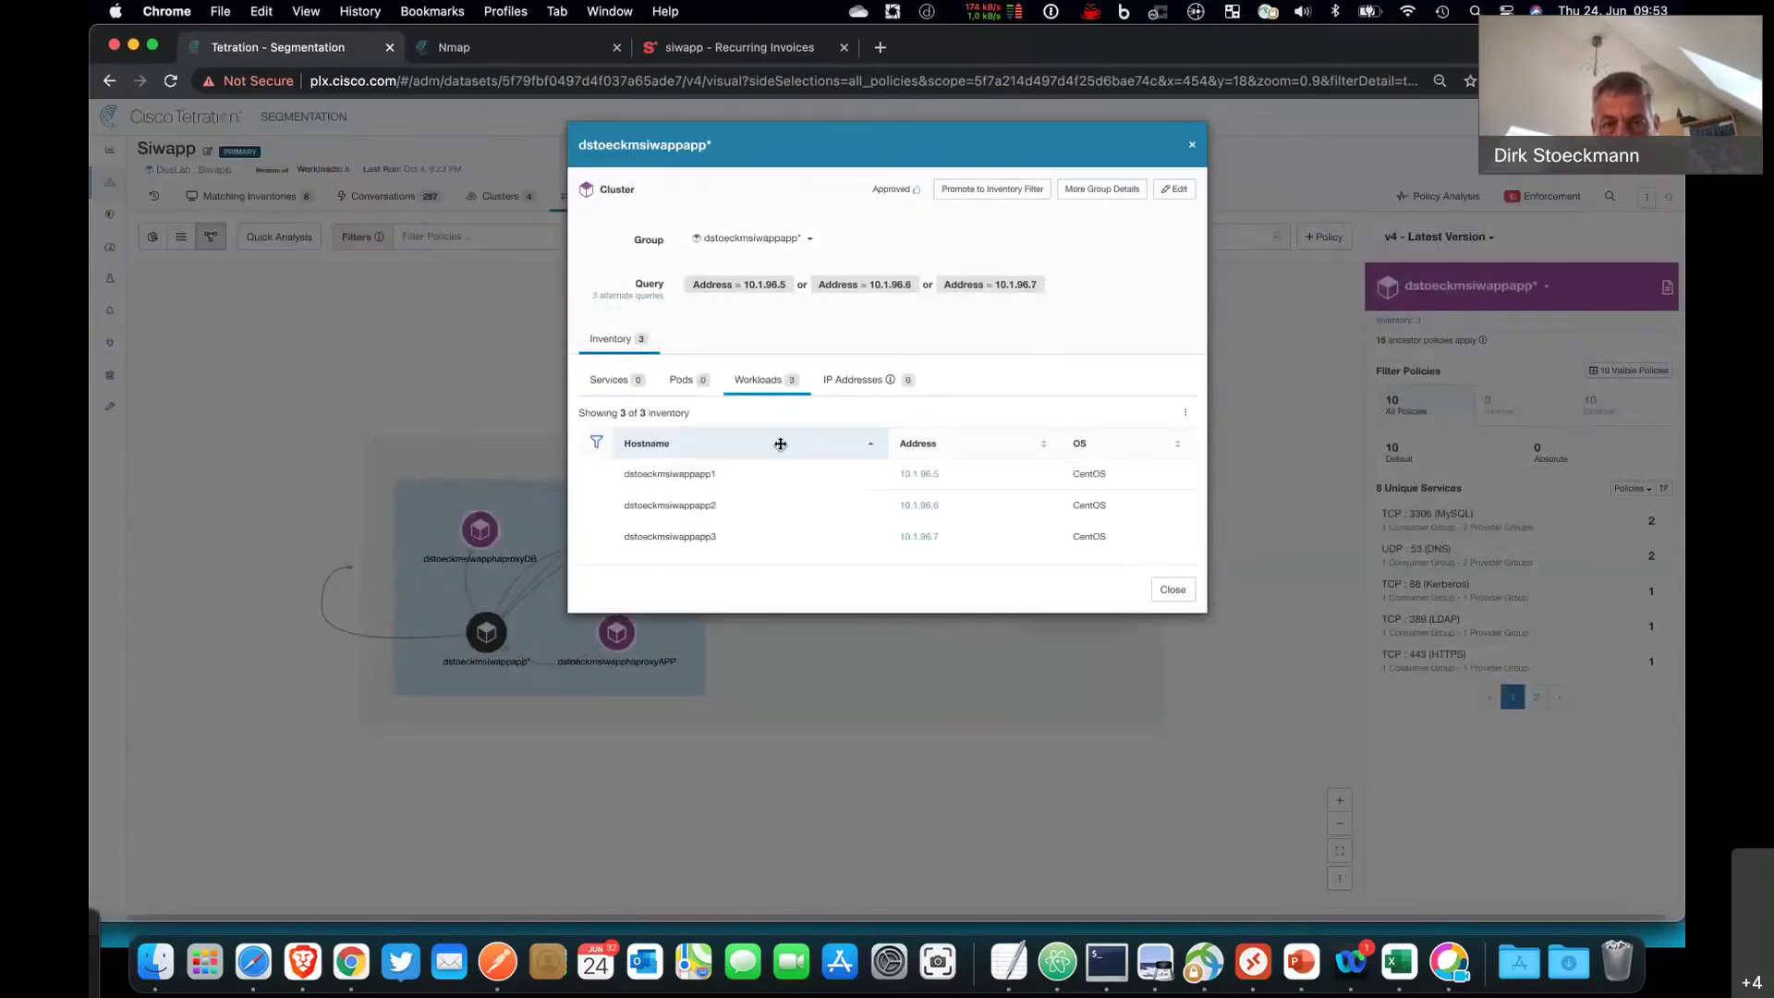
click(931, 475)
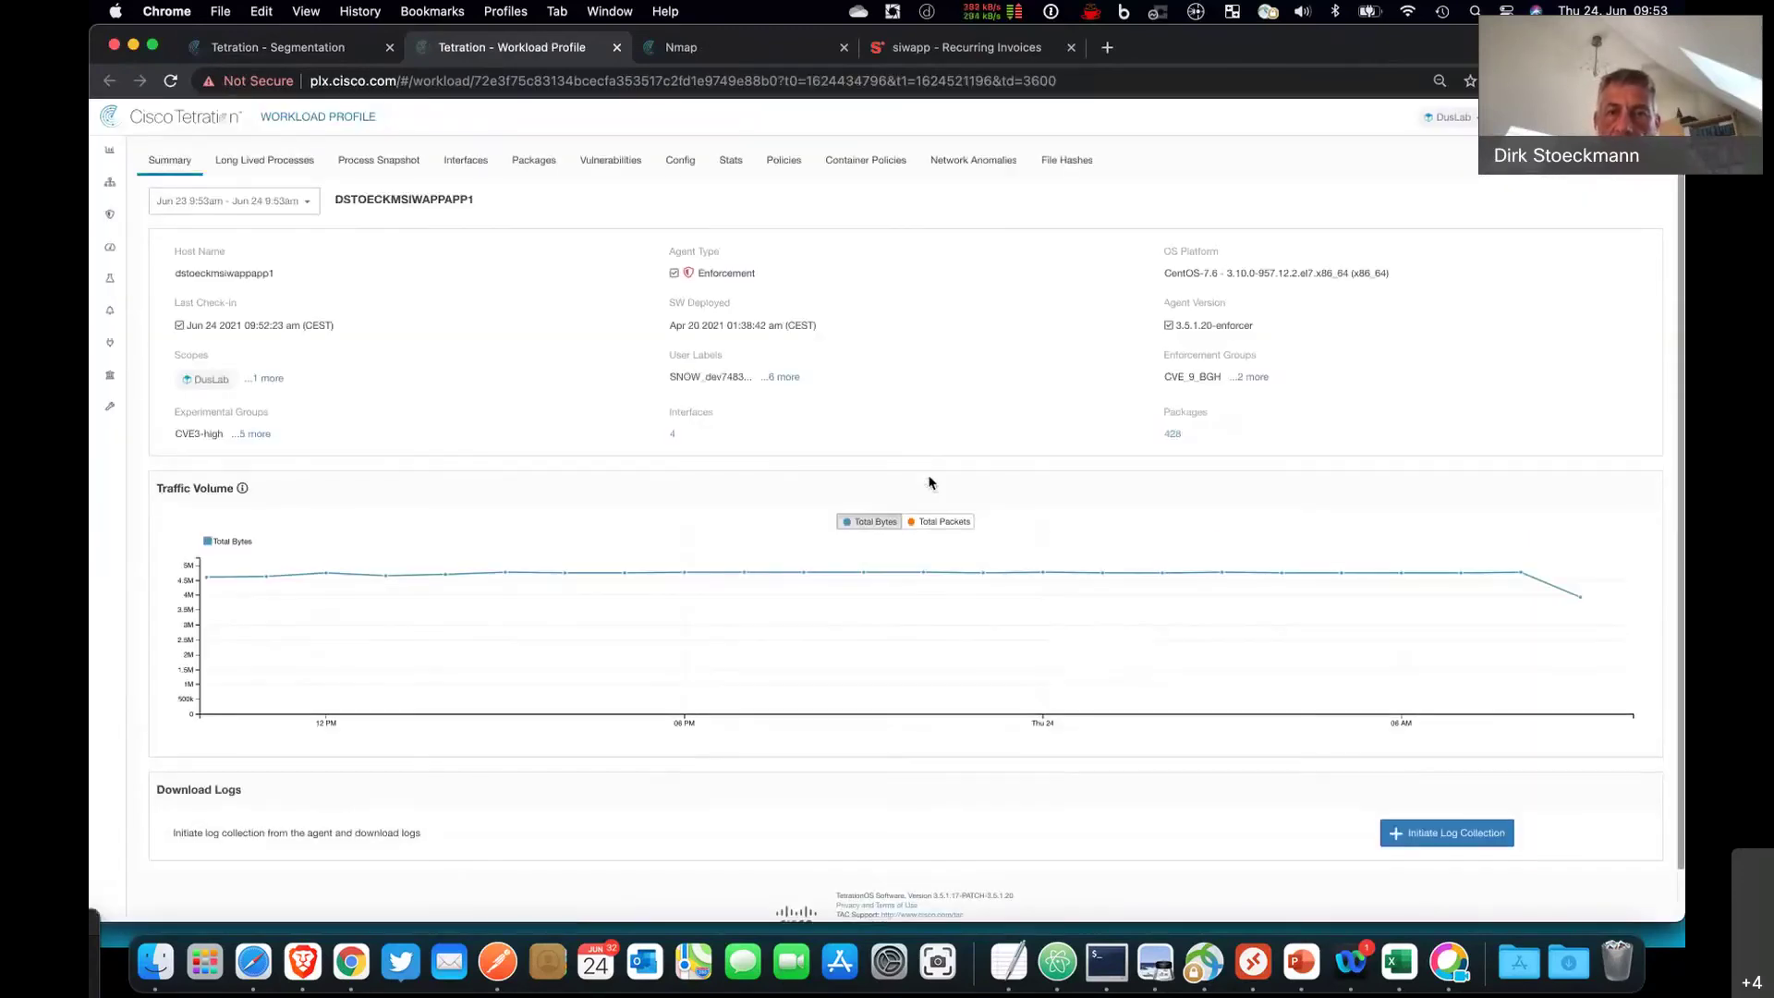
- Review the workload's 28 concrete ALLOW policies covering ICMP, TCP and UDP flows
click(781, 162)
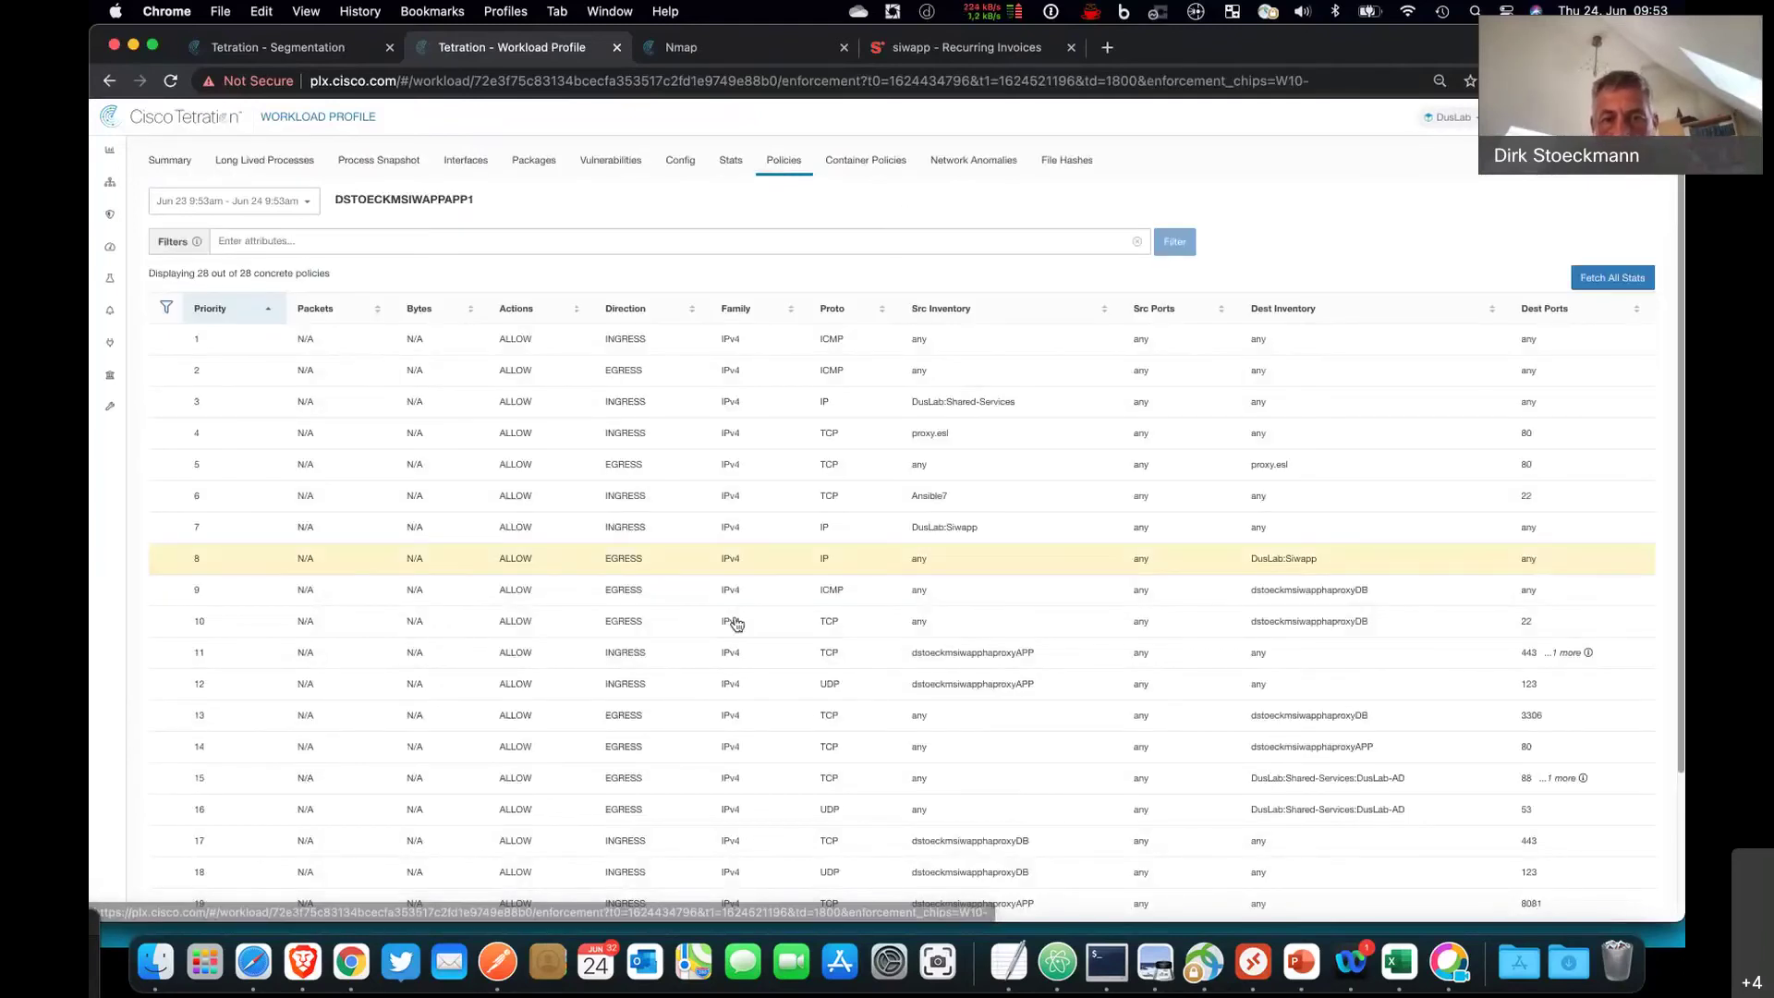
scroll(736, 624, down, 3)
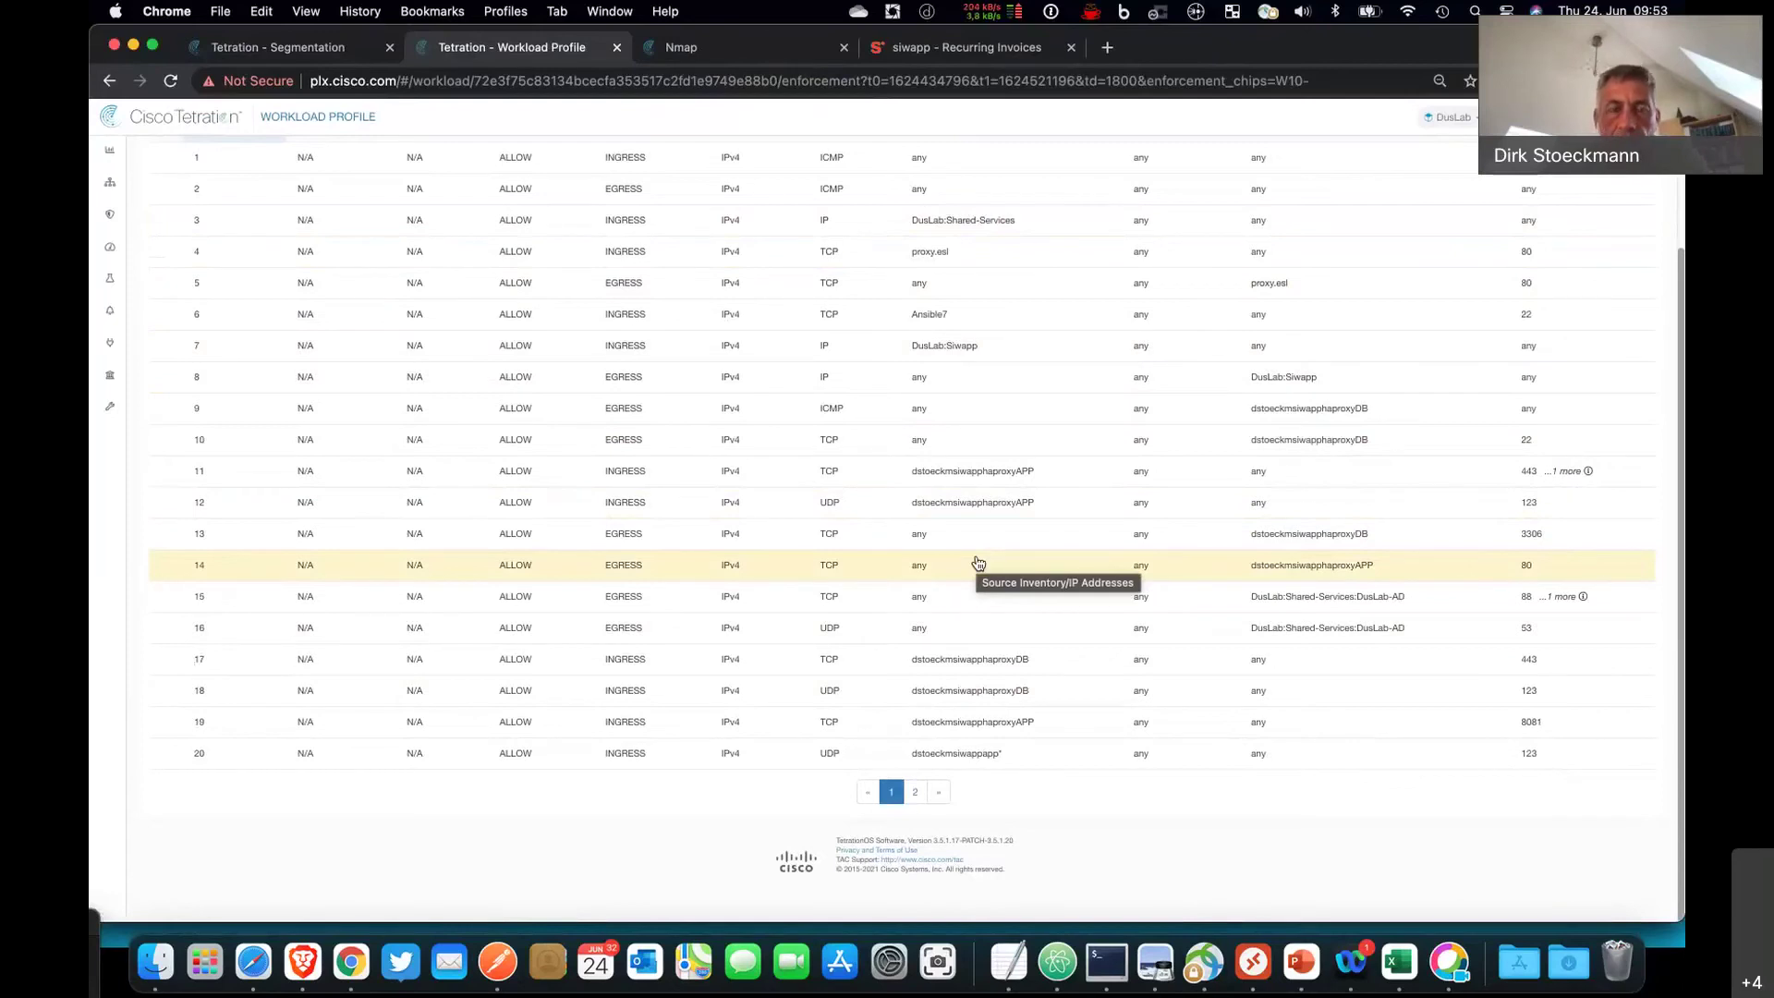
click(704, 51)
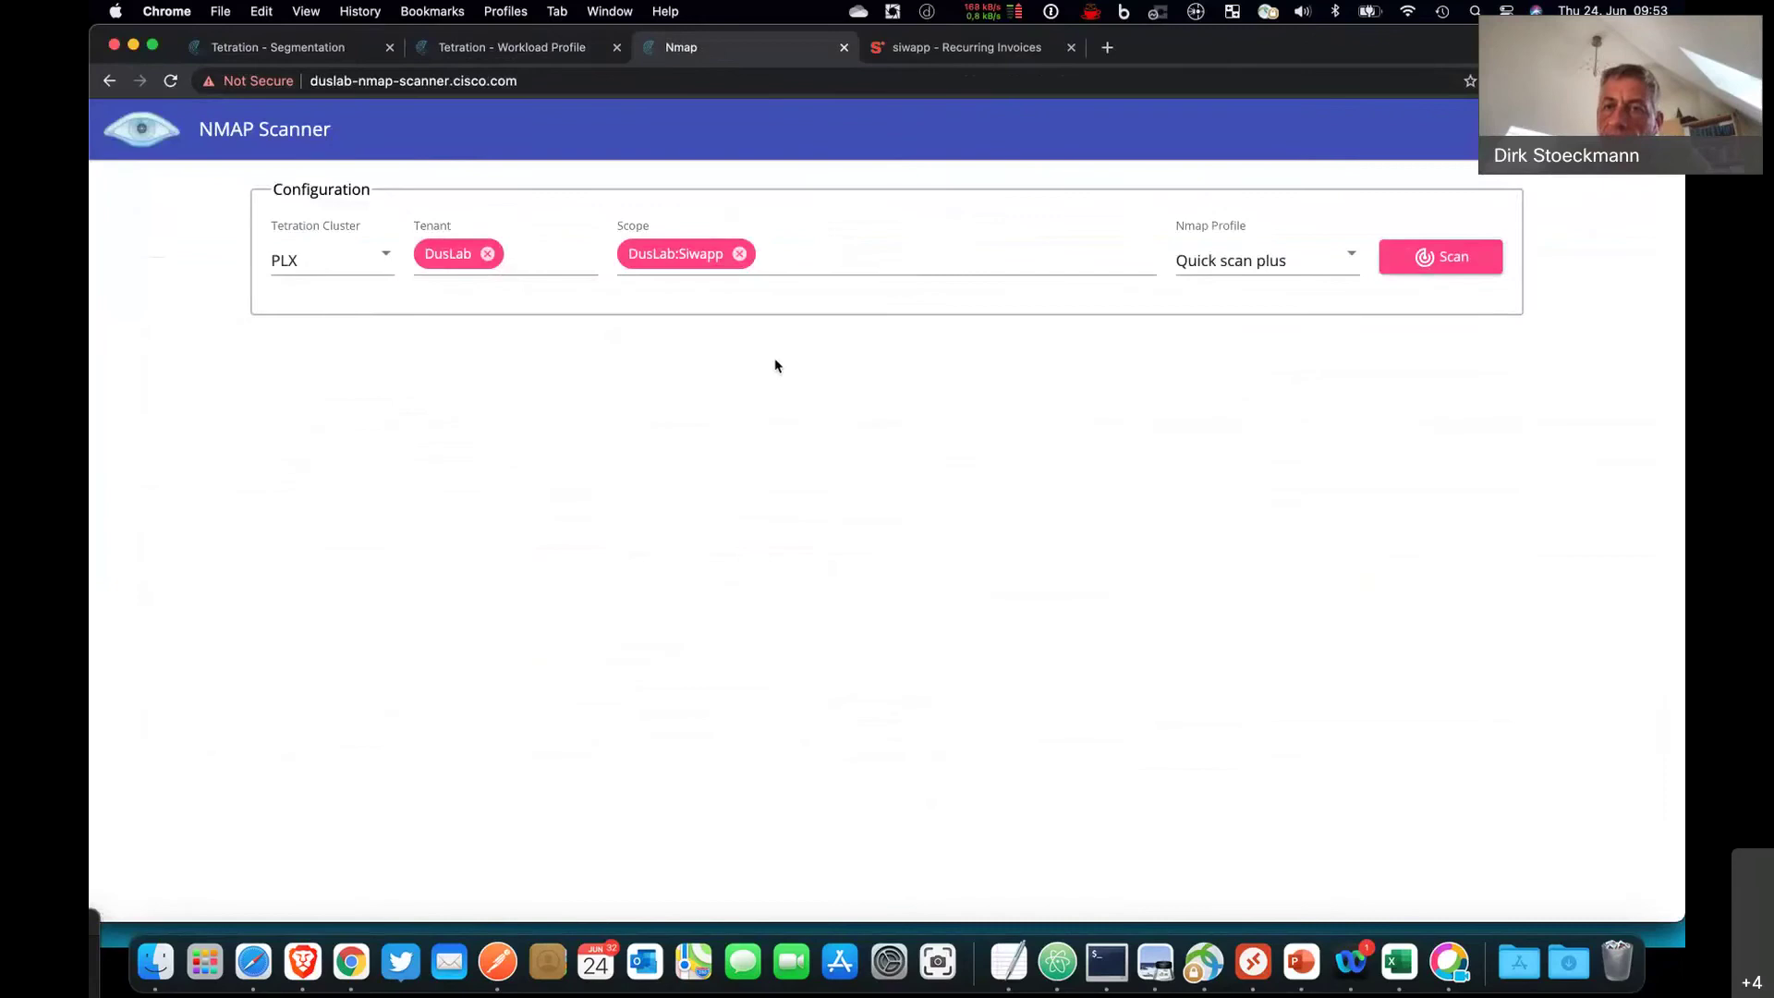
- Re-run the DusLab:Siwapp NMAP scan and check the two low-risk hosts 10.1.96.8 and 10.1.96.9
click(1455, 260)
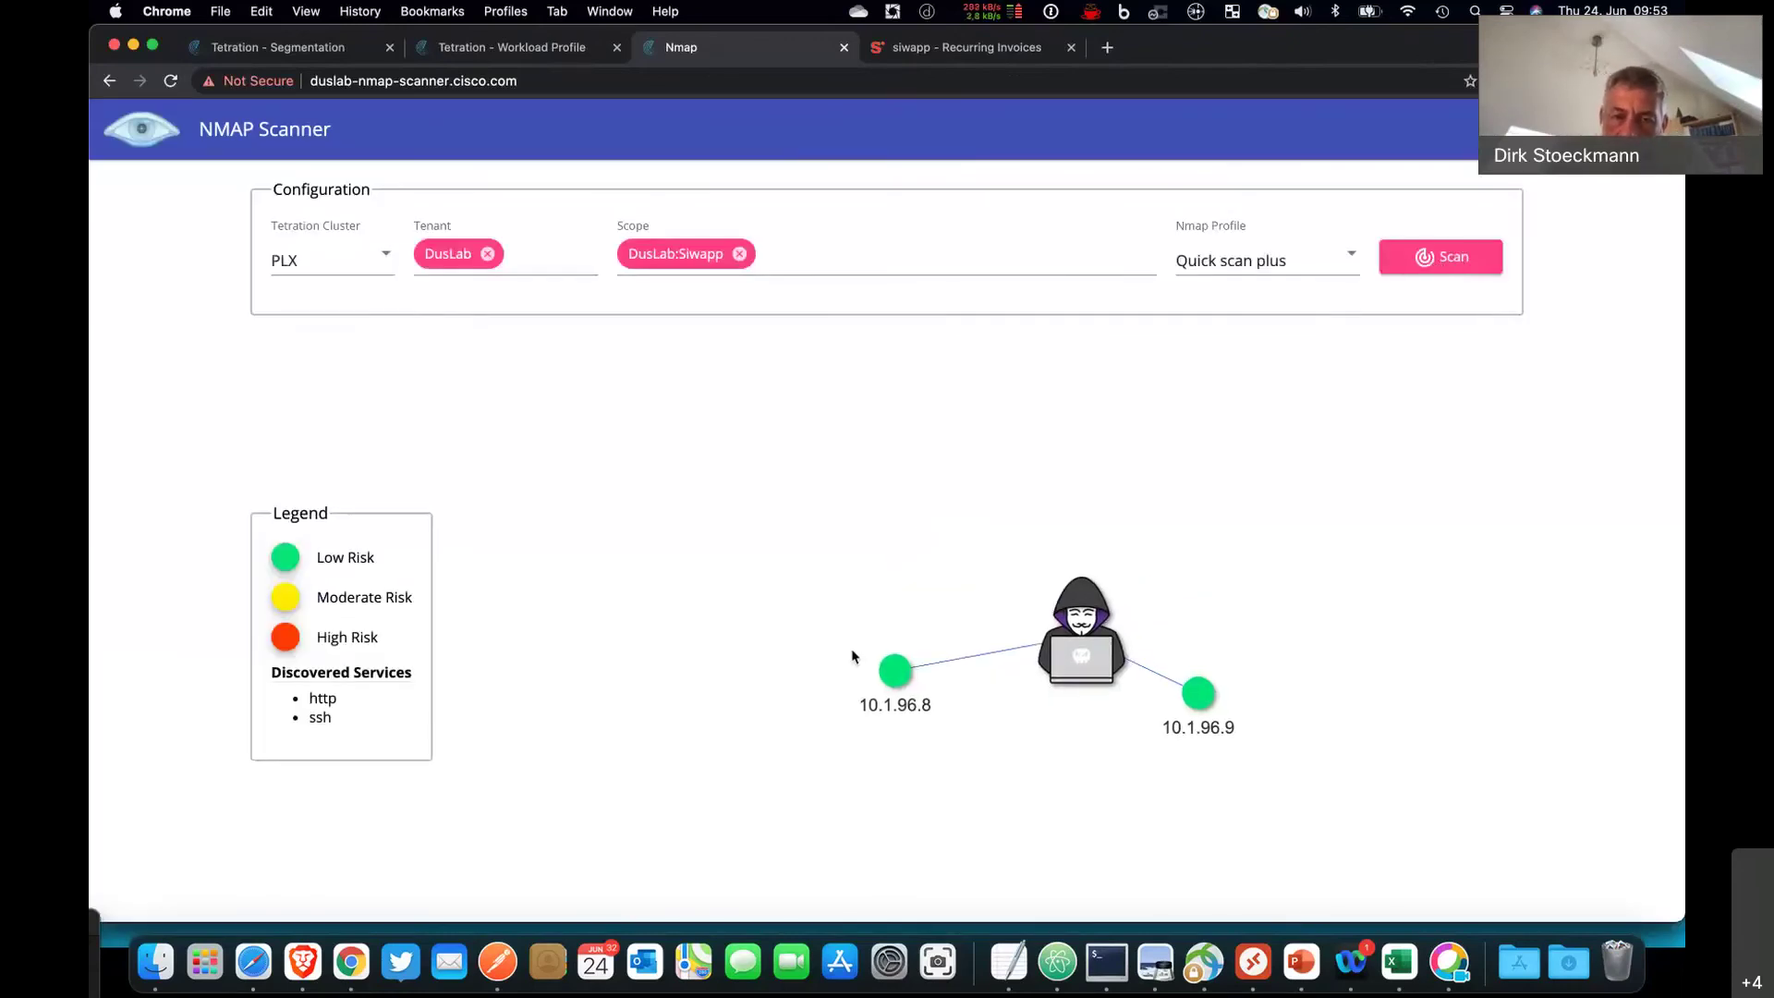
mouse_move(895, 684)
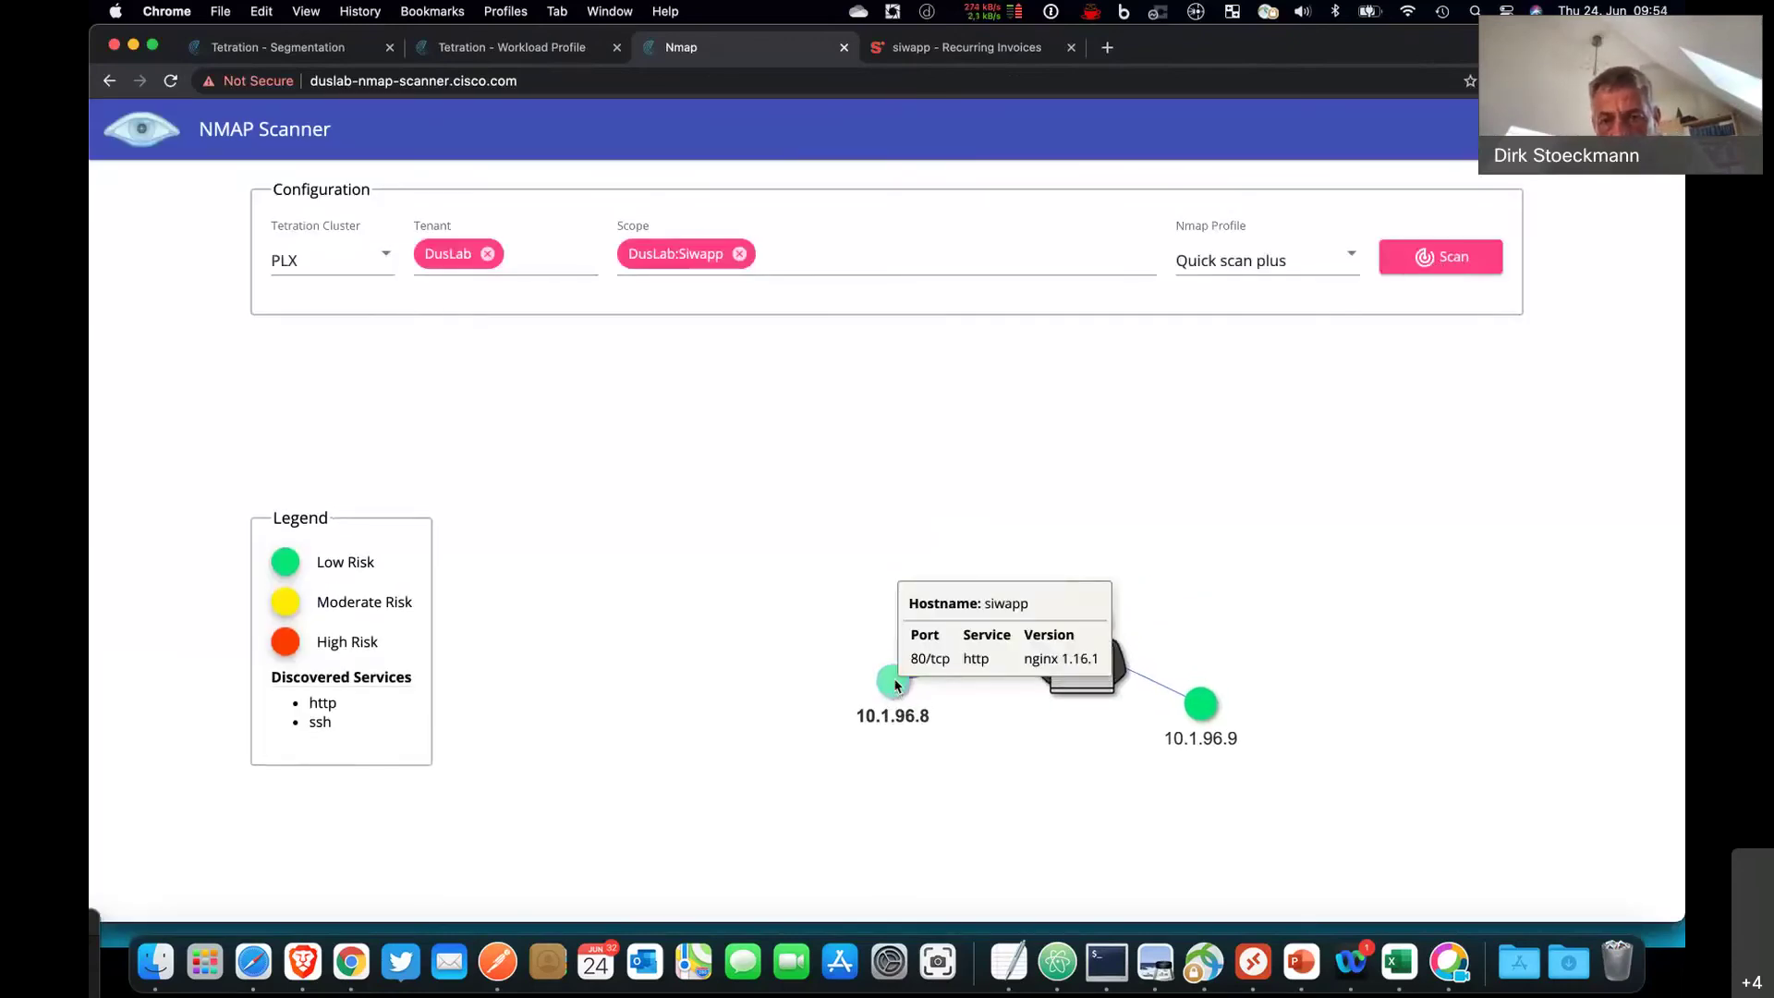
mouse_move(1205, 721)
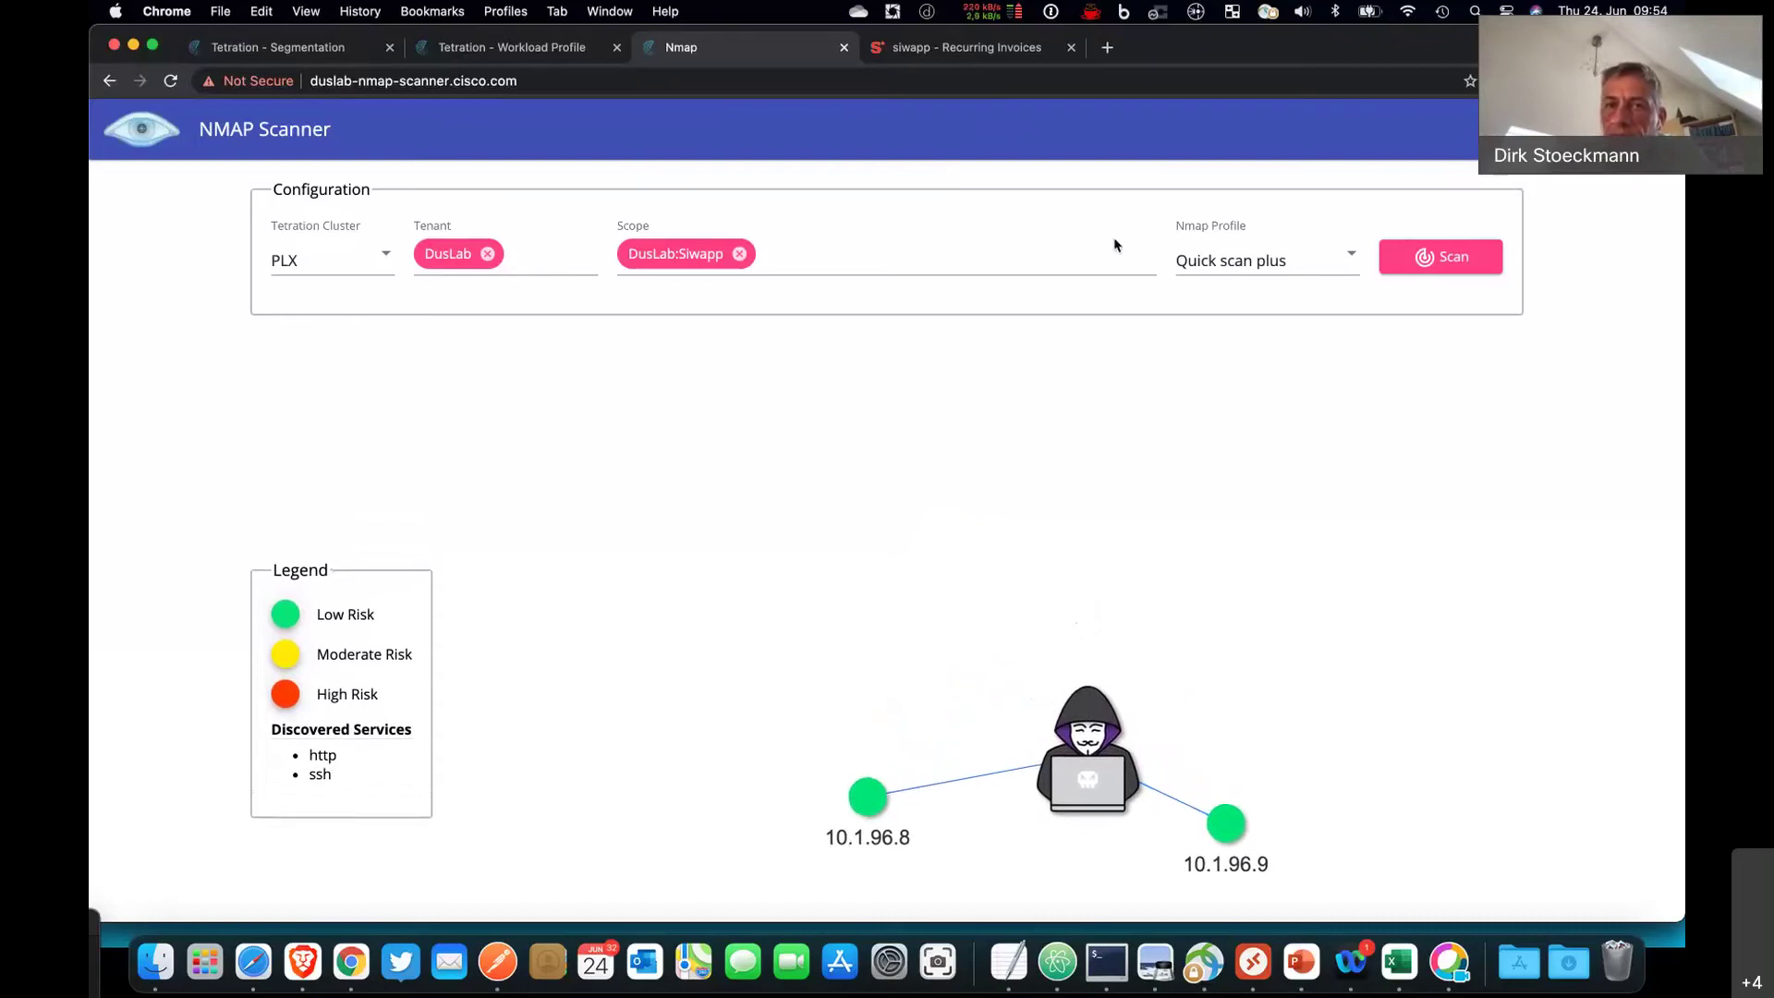
click(1035, 47)
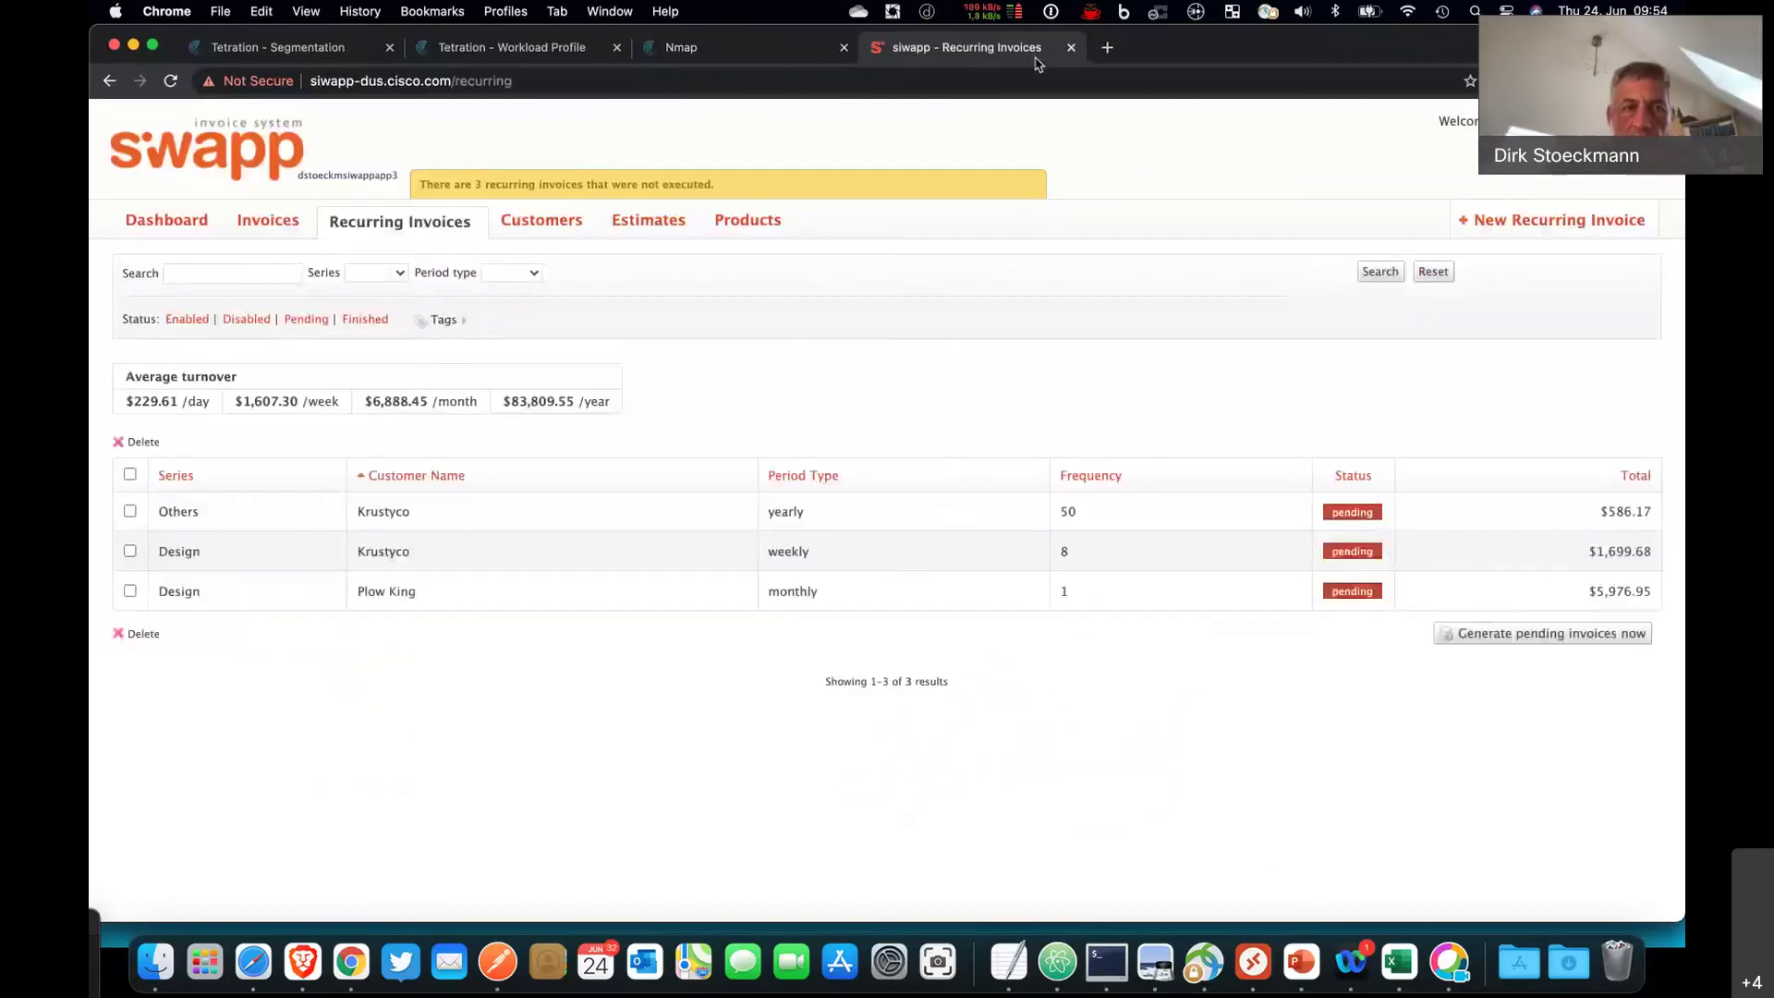
- Confirm Siwapp still works by opening its Dashboard and then the Invoices list
click(164, 222)
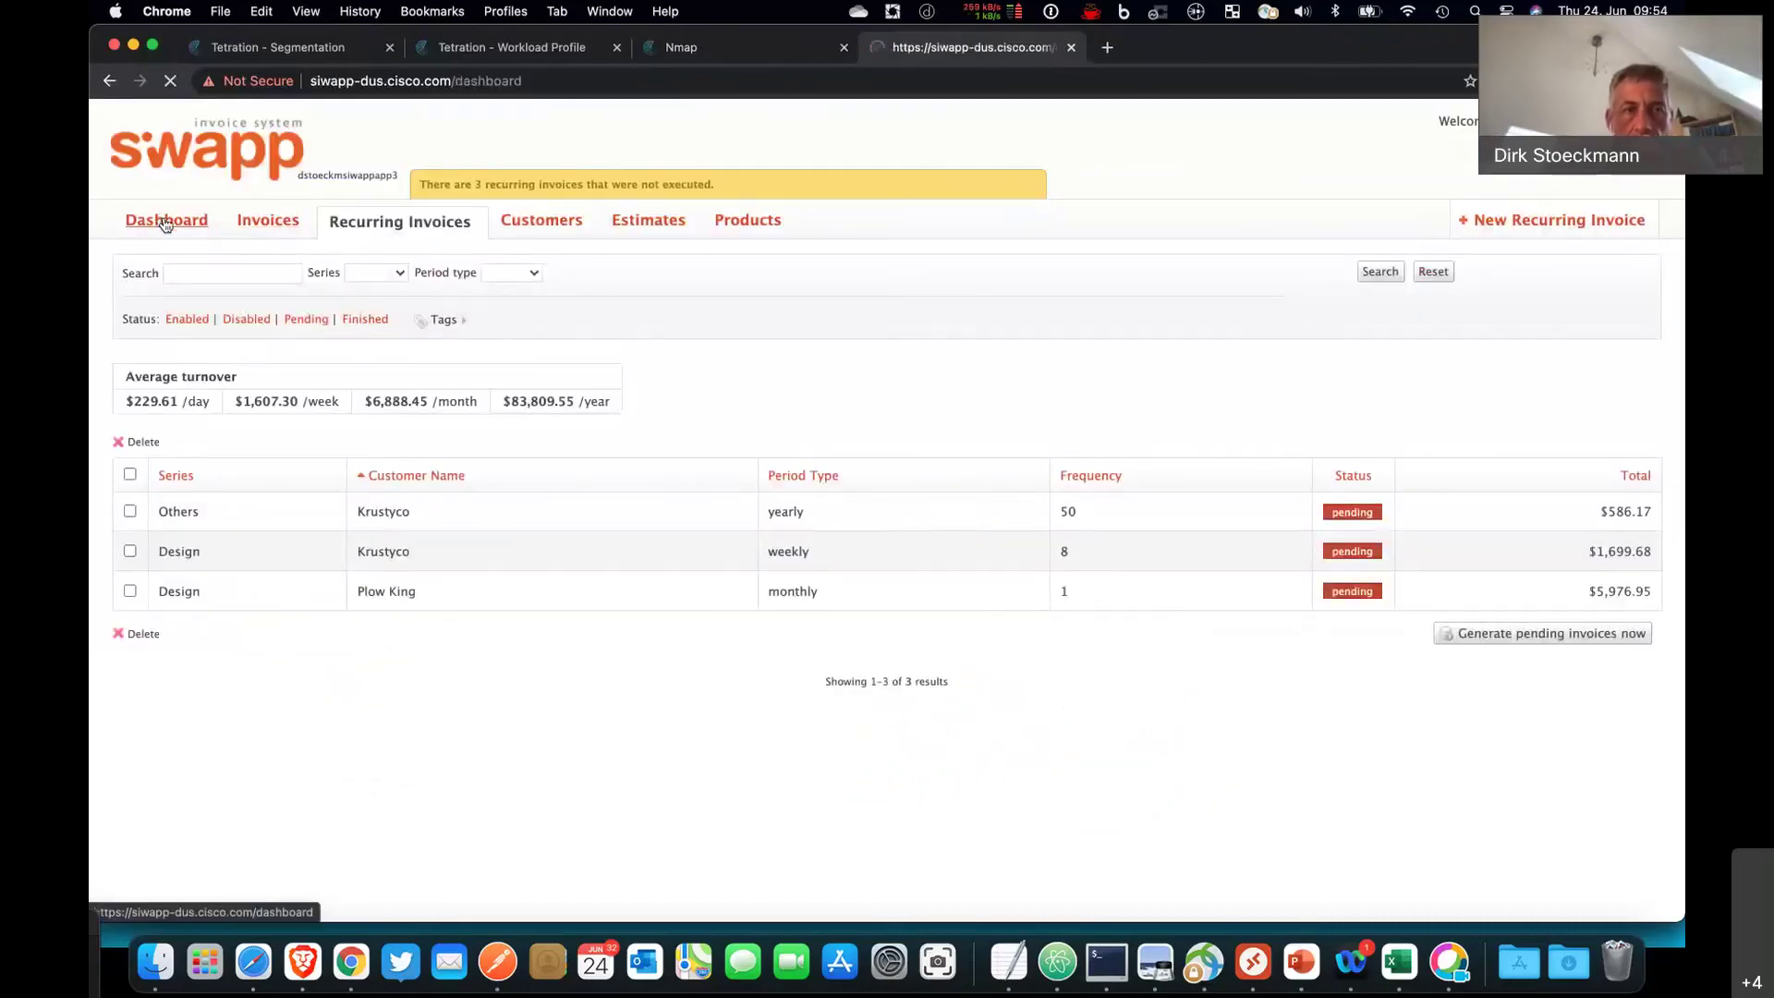
click(260, 231)
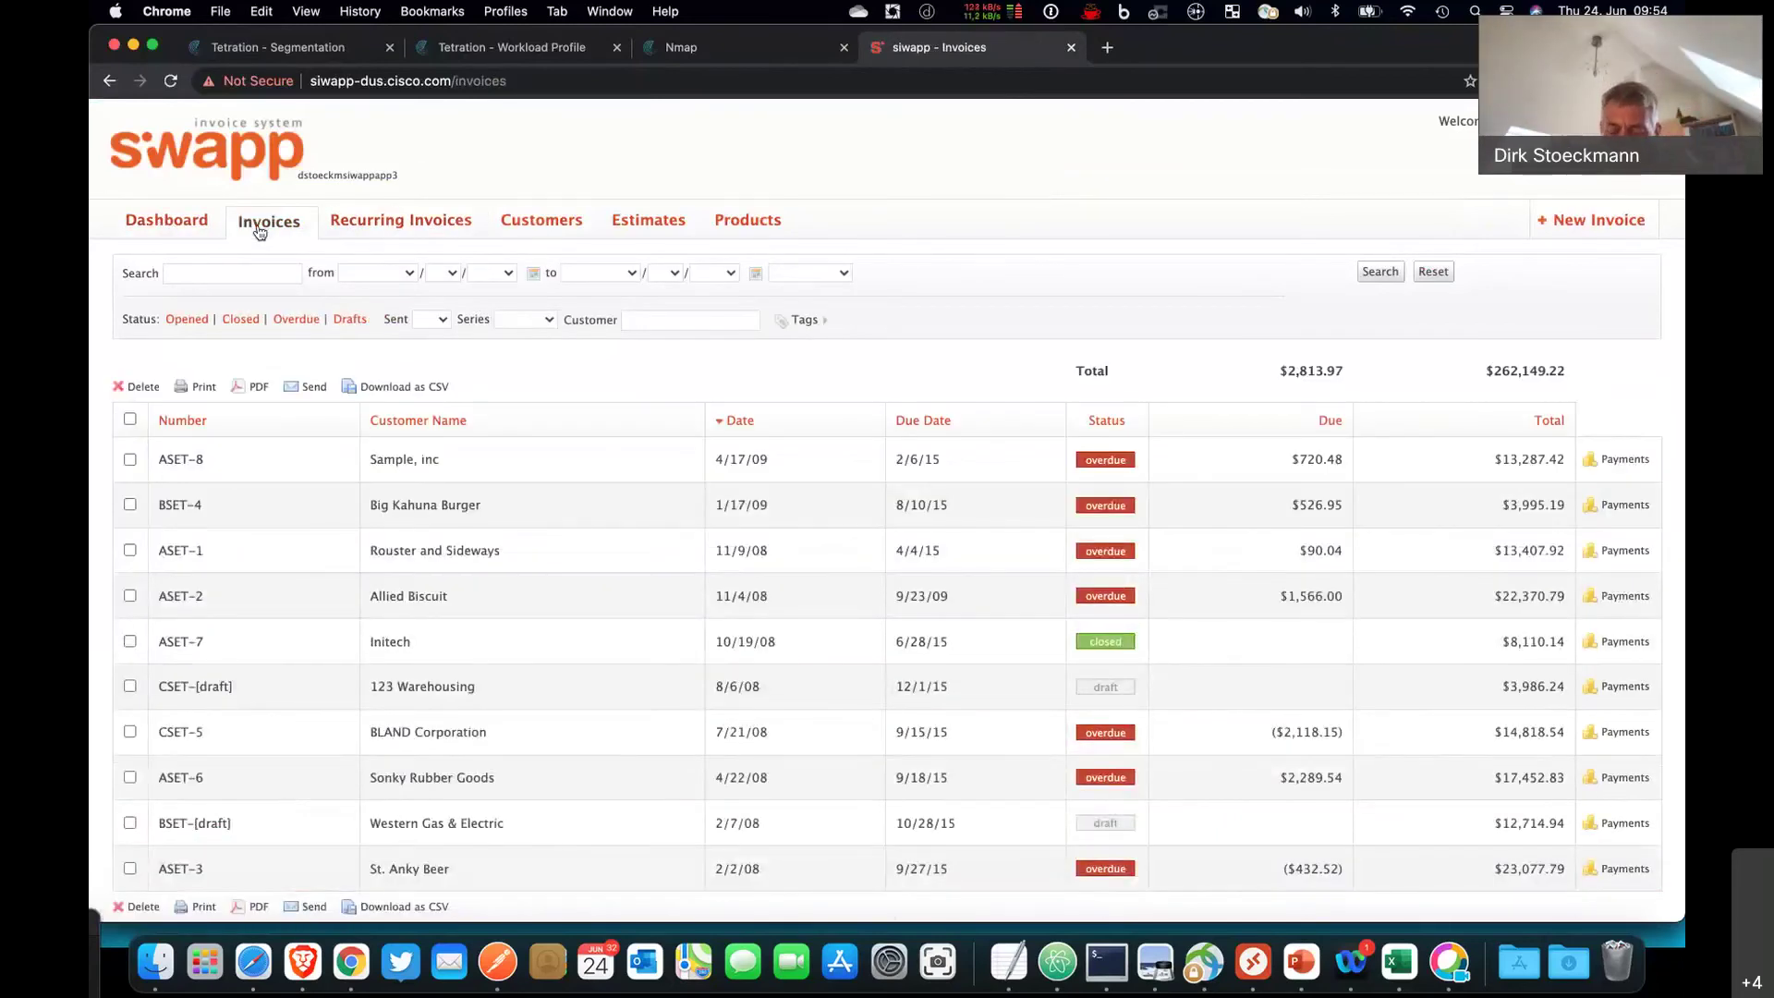